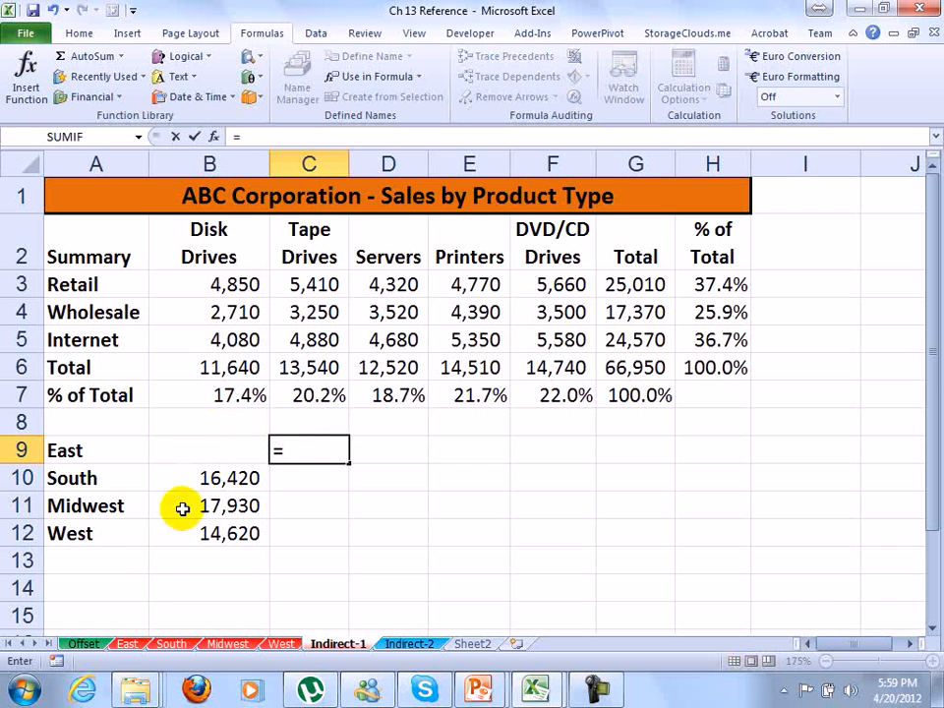
Step: Link C9 to cell G6 of the East sheet and C10 to cell G6 of the South sheet
{"action": "left_click", "coordinate": [127, 645]}
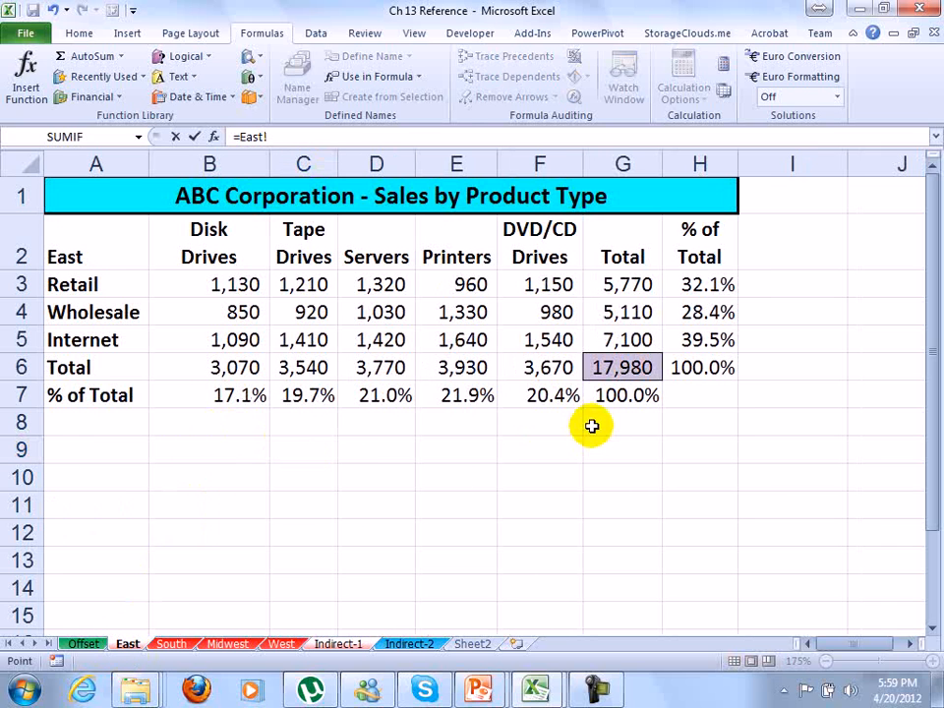
{"action": "left_click", "coordinate": [604, 367]}
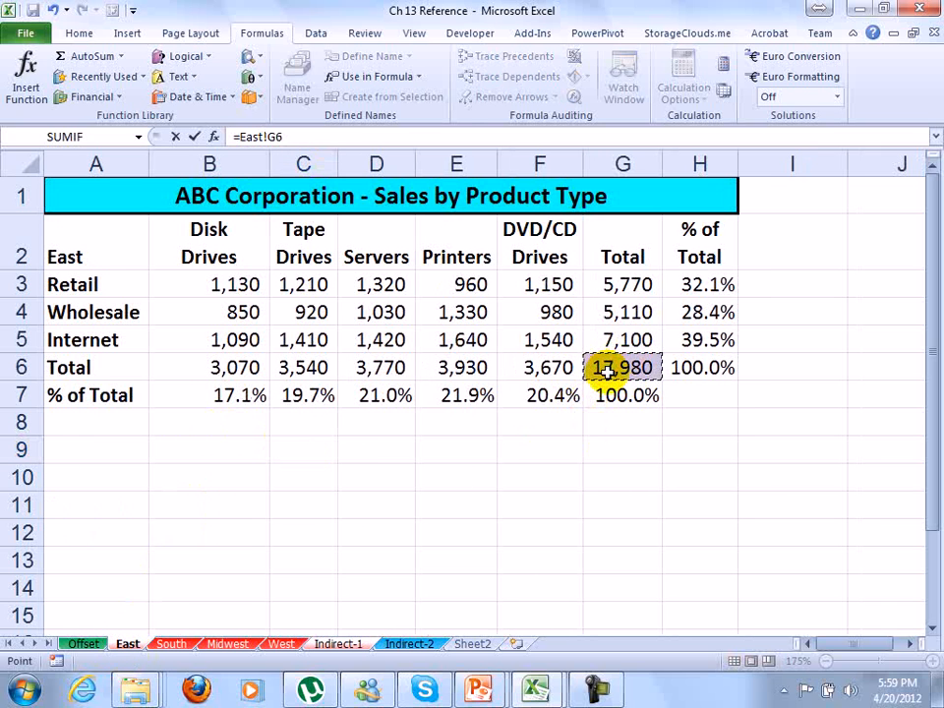
{"action": "key", "text": "Return"}
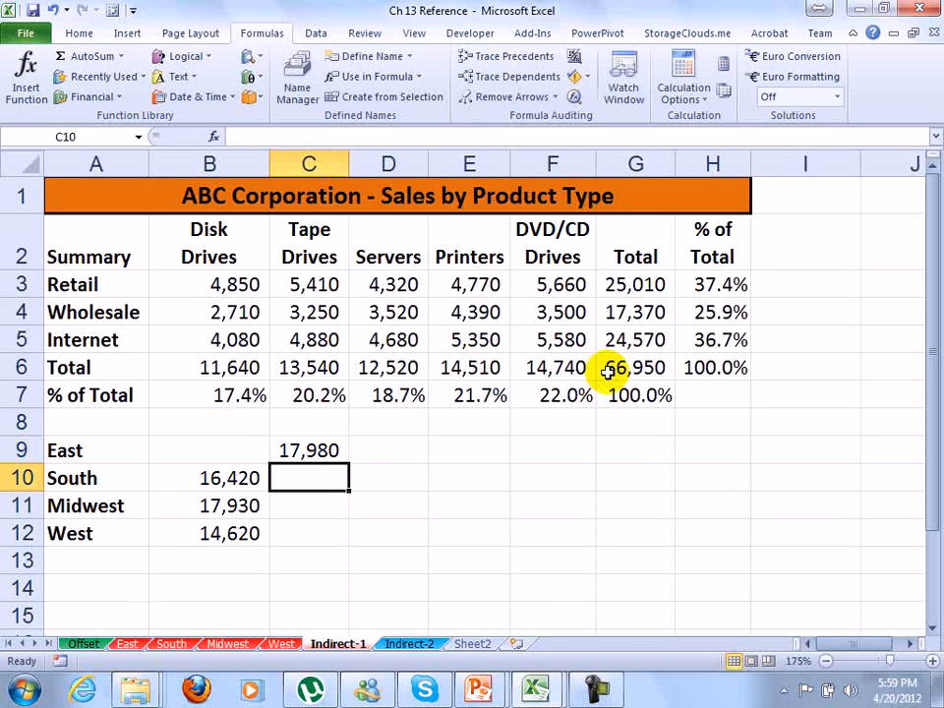
{"action": "type", "text": "="}
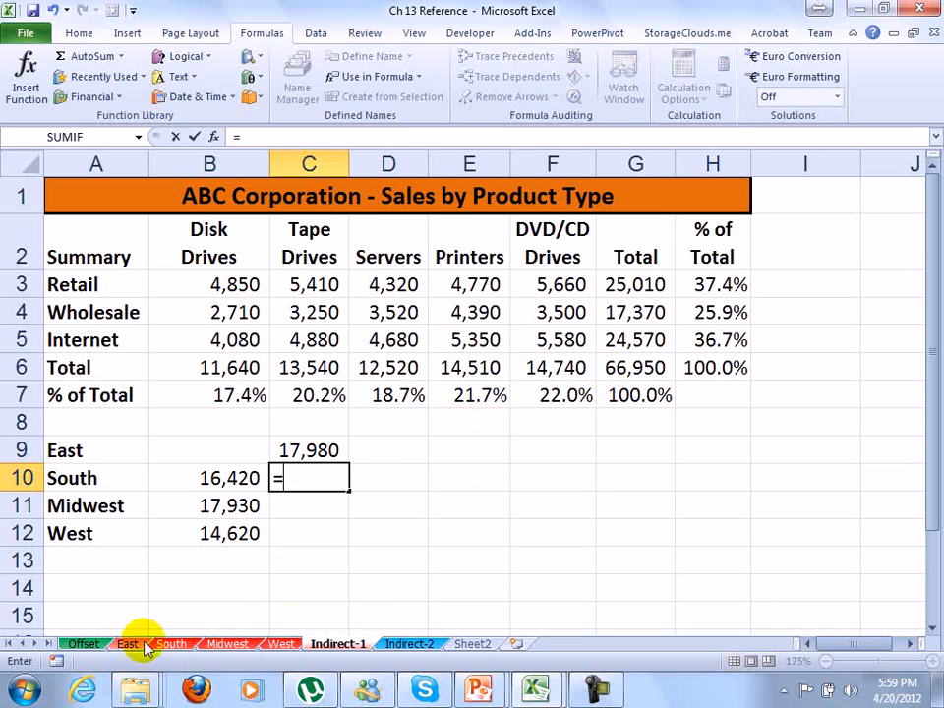
{"action": "left_click", "coordinate": [174, 644]}
{"action": "left_click", "coordinate": [600, 371]}
{"action": "key", "text": "Return"}
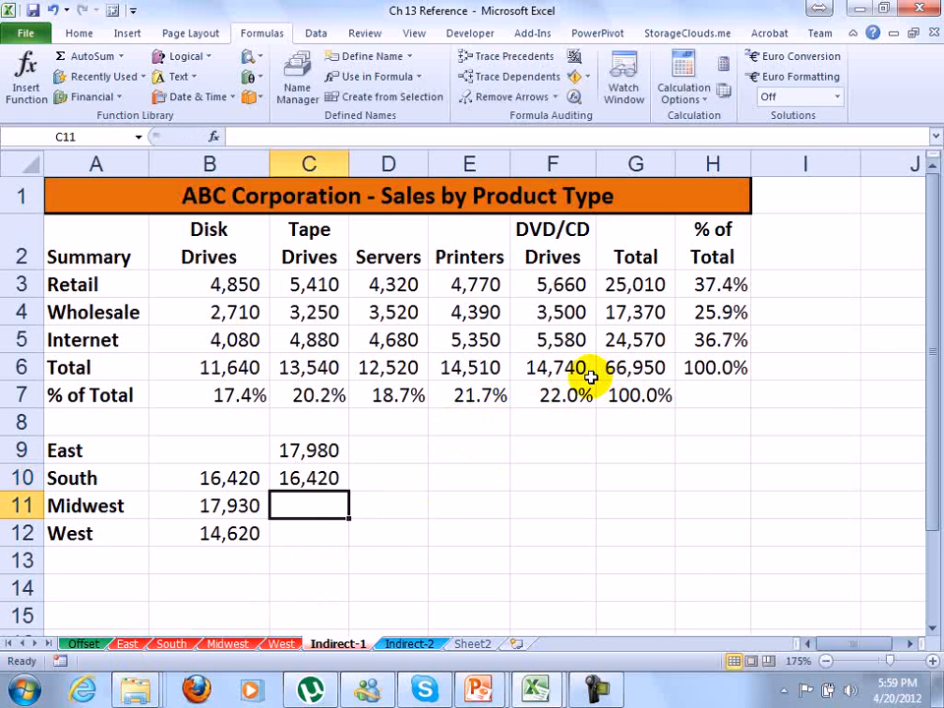
Step: Link C11 to cell G6 of the Midwest sheet and C12 to cell G6 of the West sheet
{"action": "type", "text": "="}
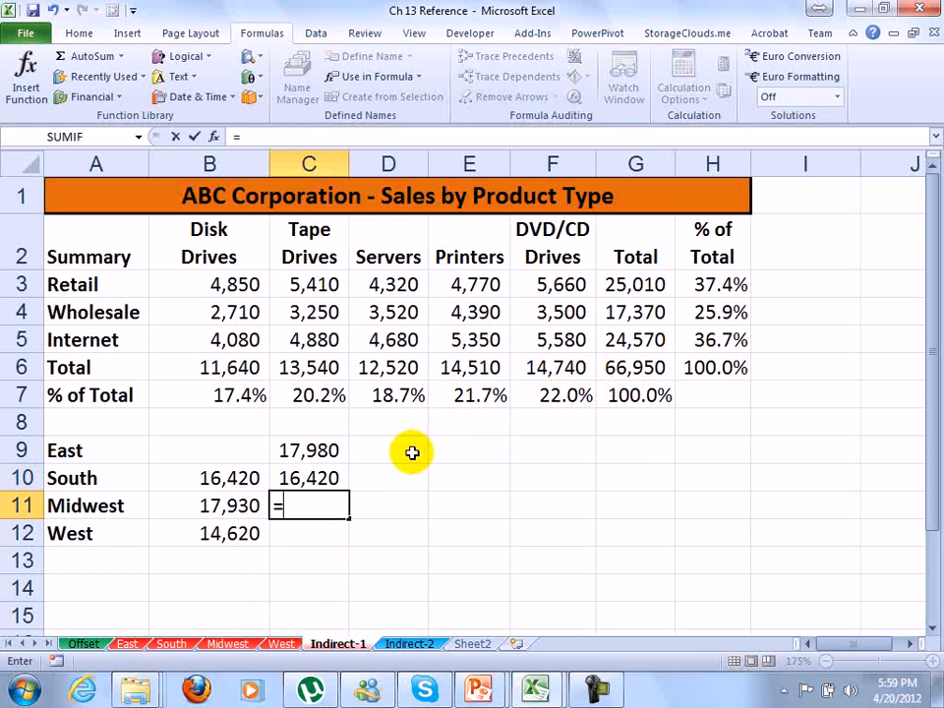
{"action": "left_click", "coordinate": [226, 644]}
{"action": "left_click", "coordinate": [634, 367]}
{"action": "key", "text": "Return"}
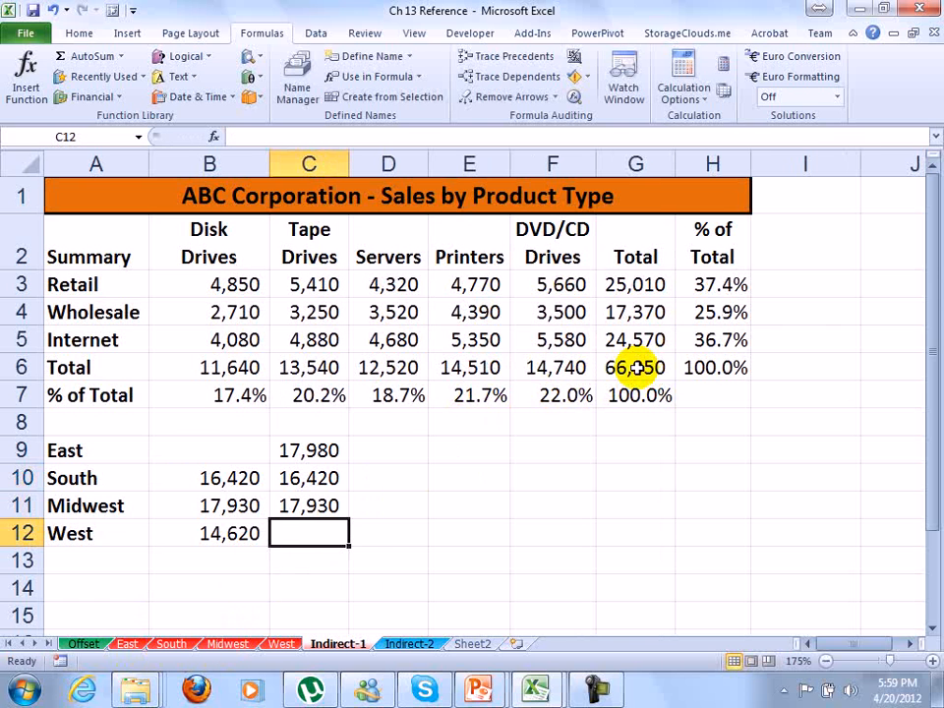
{"action": "type", "text": "="}
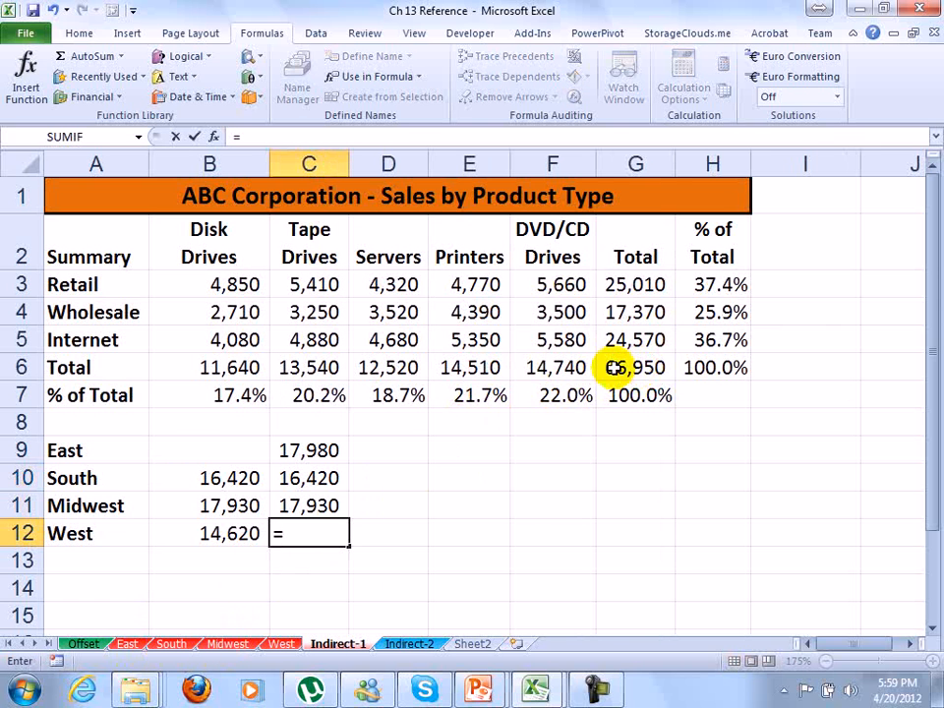
{"action": "left_click", "coordinate": [286, 645]}
{"action": "left_click", "coordinate": [597, 371]}
{"action": "key", "text": "Return"}
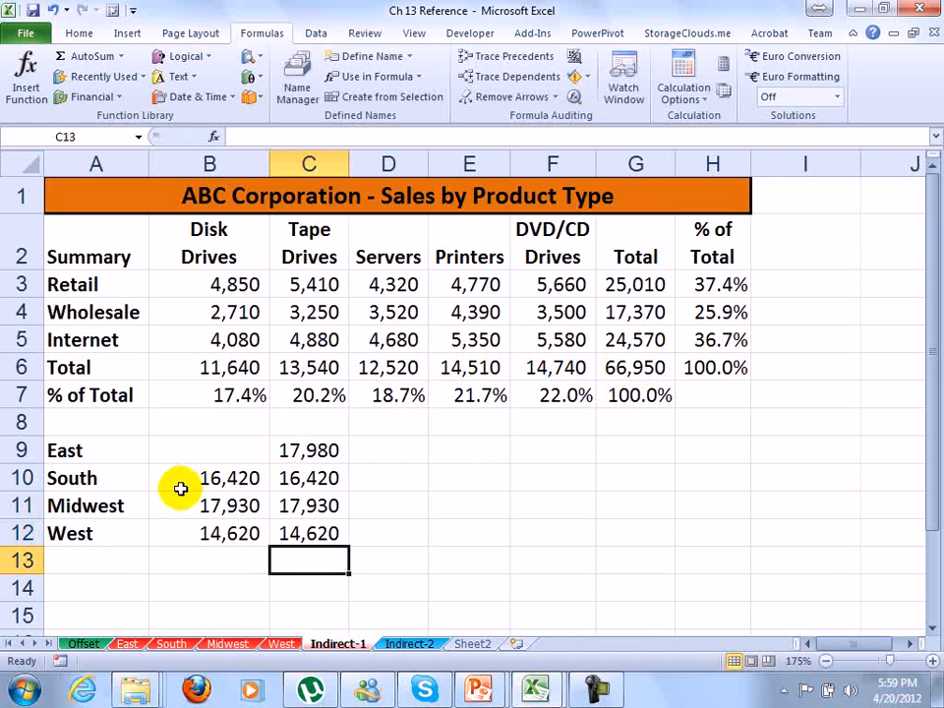
Step: Clear the contents of cells B10:B12 beside the South, Midwest and West labels
{"action": "left_click_drag", "start_coordinate": [220, 476], "coordinate": [227, 532]}
{"action": "key", "text": "Delete"}
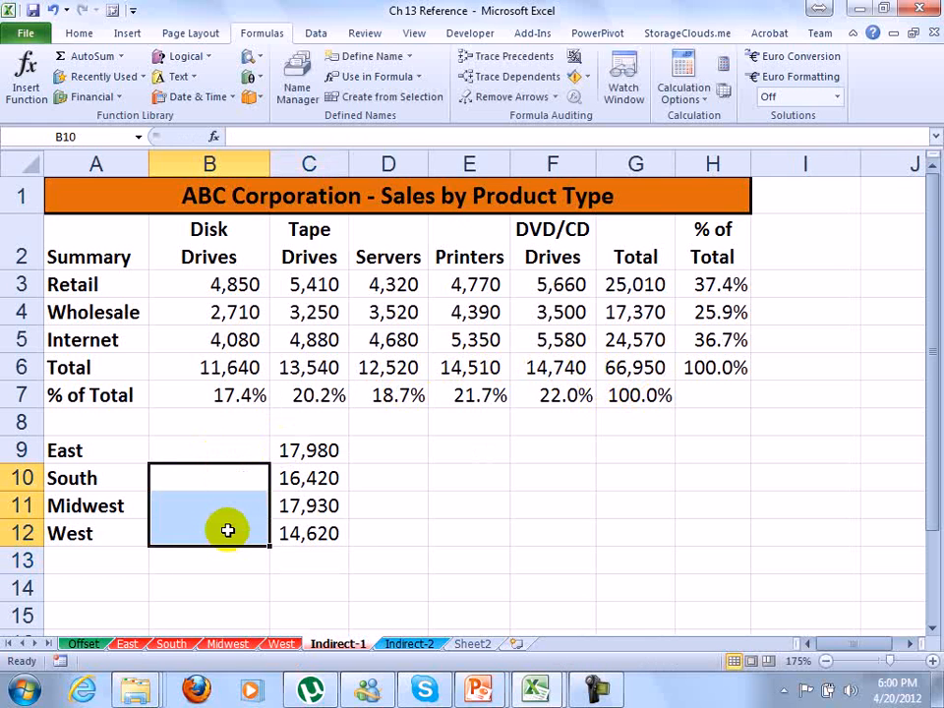
Step: Enter =INDIRECT(A9&"!G6") in B9 and fill the formula down through B12
{"action": "left_click", "coordinate": [191, 448]}
{"action": "left_click", "coordinate": [192, 449]}
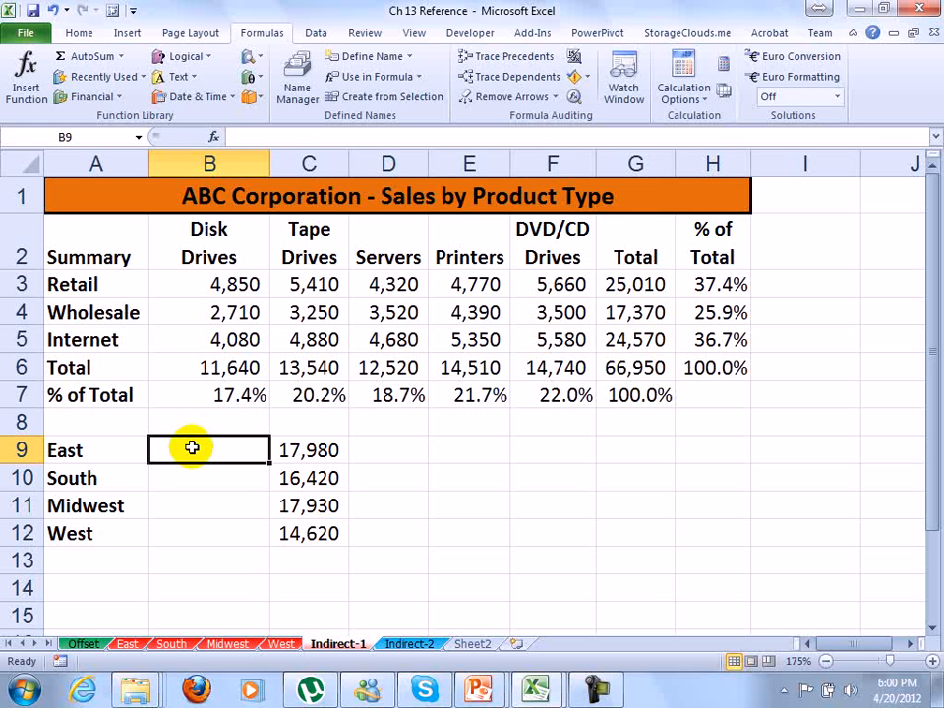
{"action": "type", "text": "=in"}
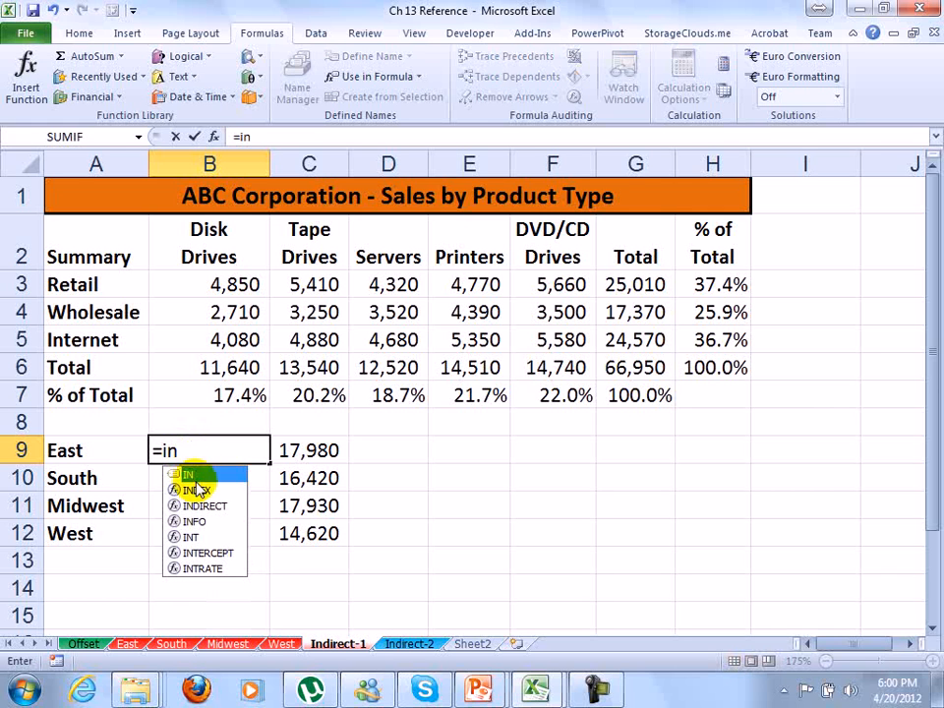
{"action": "double_click", "coordinate": [196, 506]}
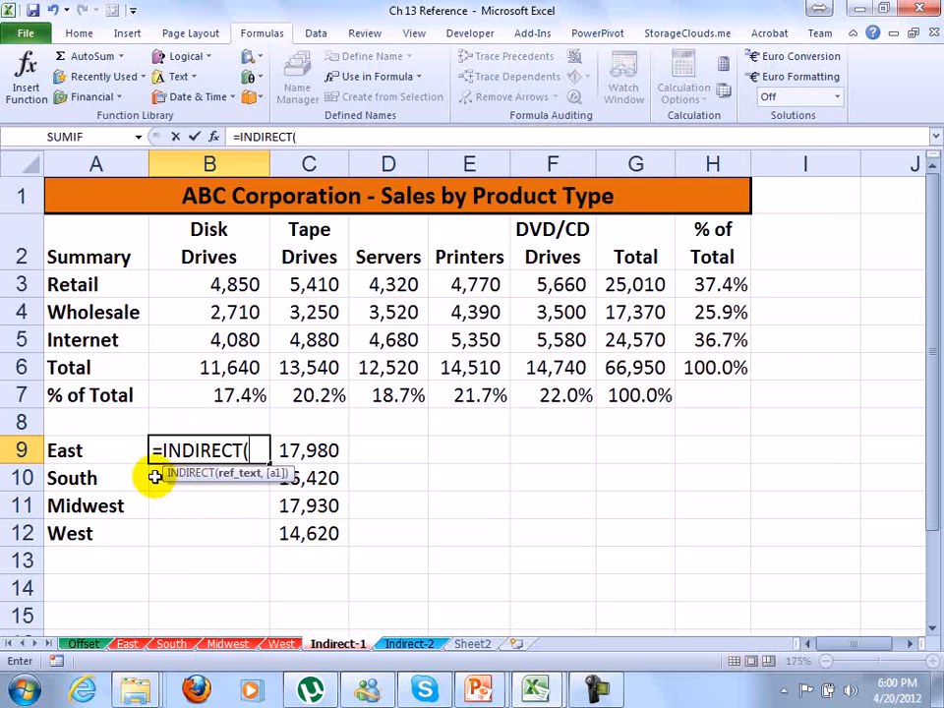
{"action": "left_click", "coordinate": [78, 449]}
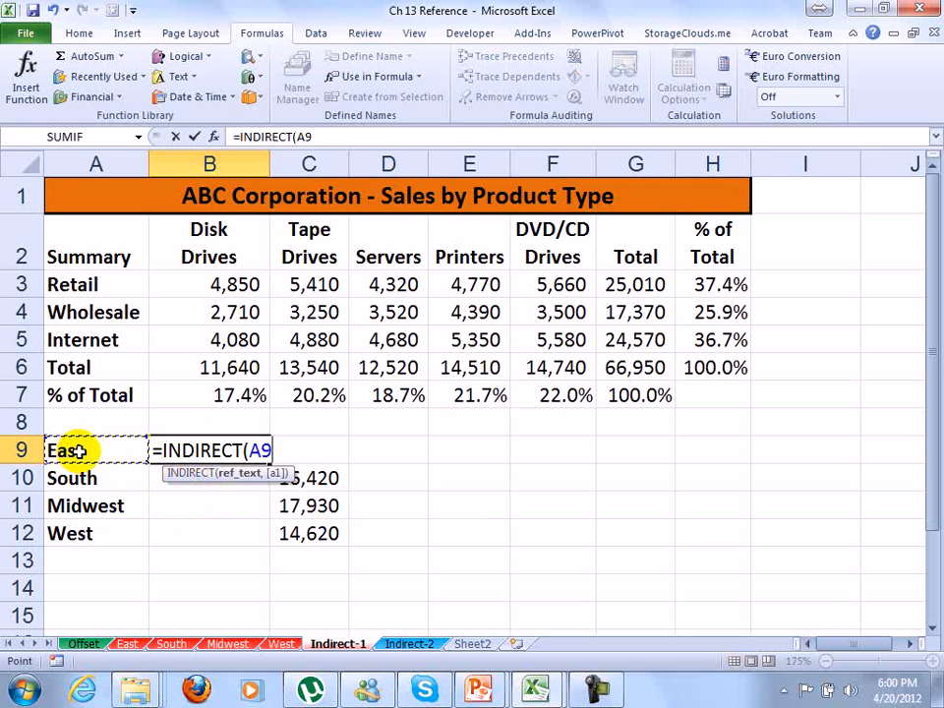
{"action": "type", "text": "&"}
{"action": "type", "text": "\""}
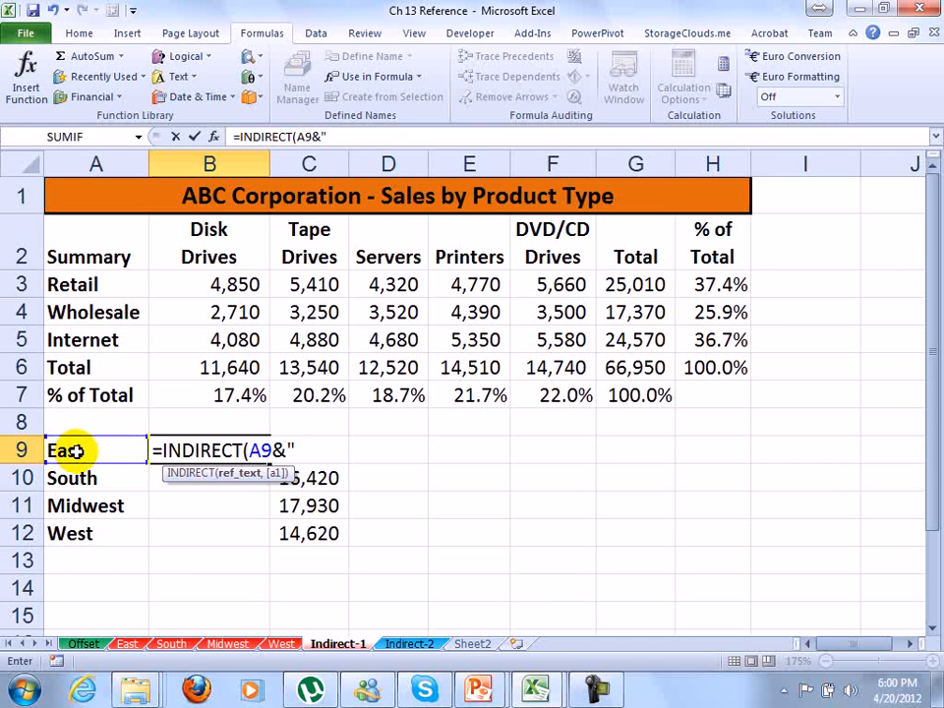
{"action": "type", "text": "!G6\""}
{"action": "key", "text": "ctrl+Return"}
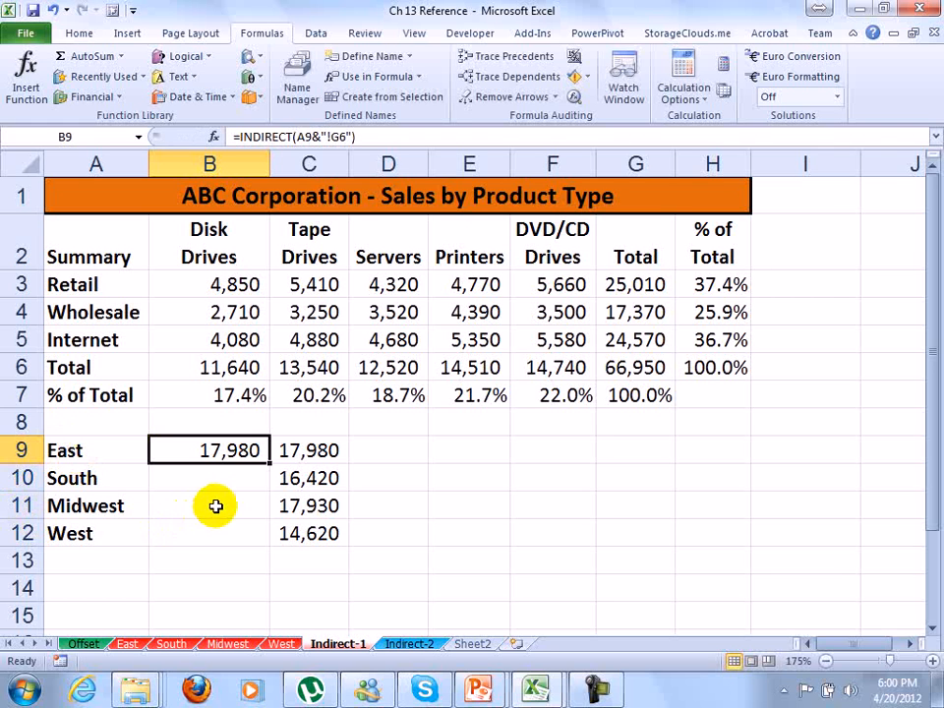
{"action": "left_click_drag", "start_coordinate": [271, 461], "coordinate": [265, 536]}
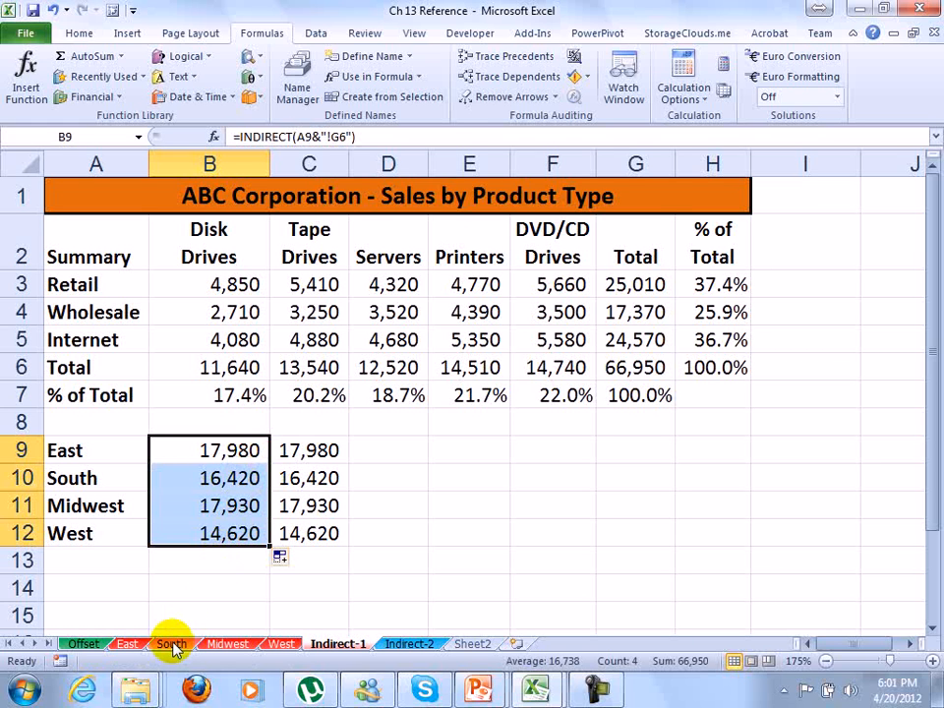
Step: Compare the direct sheet reference in C9 with the INDIRECT formulas in B9 through B12
{"action": "key", "text": "Right"}
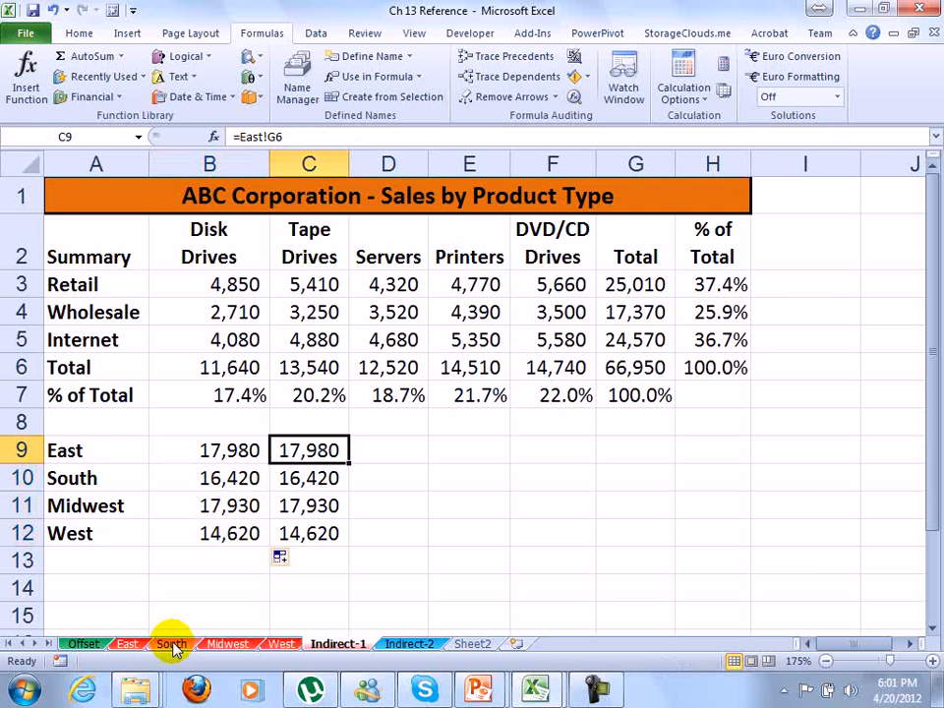
{"action": "key", "text": "Left"}
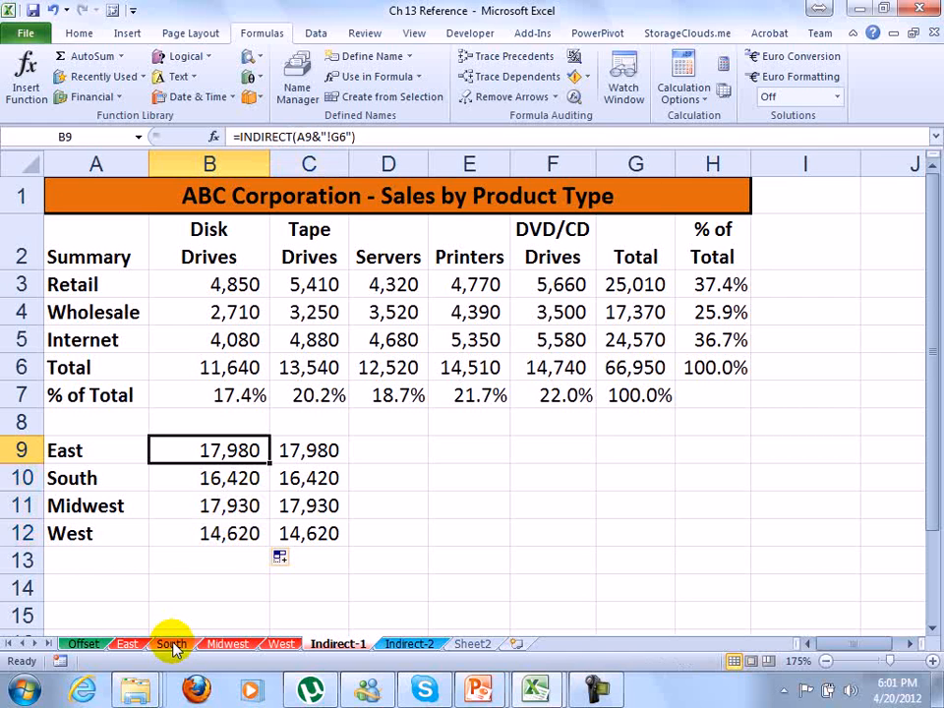
{"action": "key", "text": "Down"}
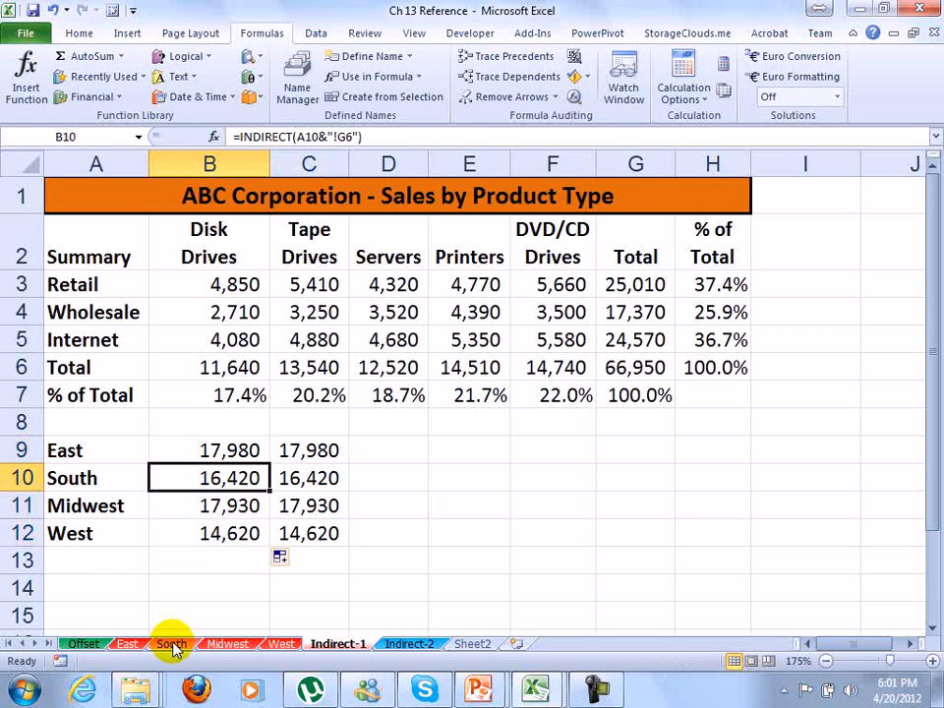
{"action": "key", "text": "Down"}
{"action": "key", "text": "Down"}
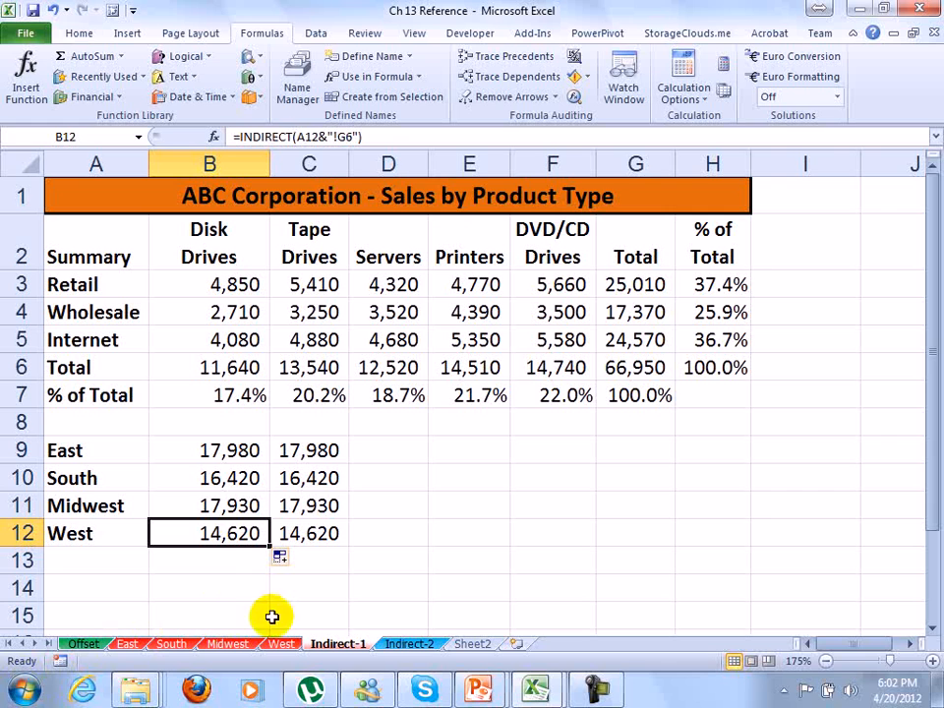
Step: On the Indirect-2 sheet, apply list data validation to the whole State column with source =$D$1:$D$12
{"action": "left_click", "coordinate": [401, 649]}
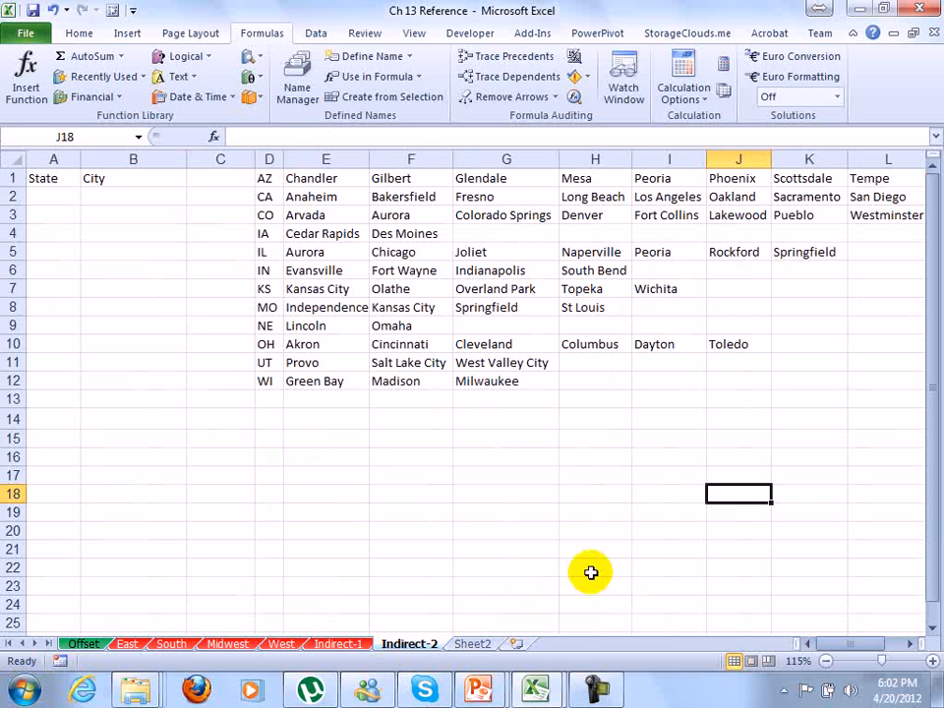
{"action": "left_click", "coordinate": [825, 661]}
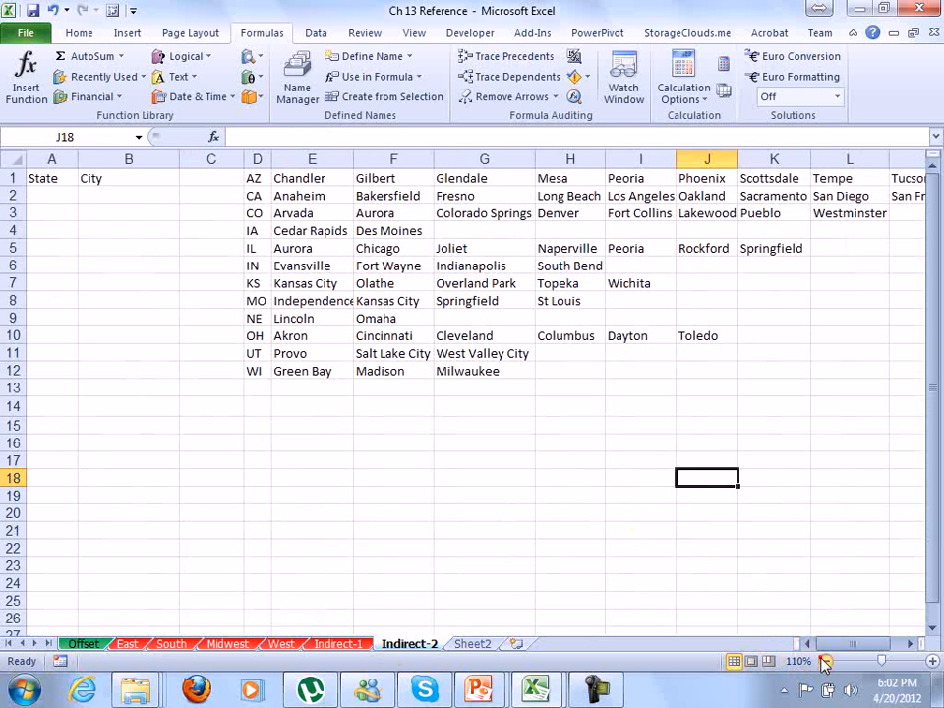
{"action": "left_click", "coordinate": [824, 662]}
{"action": "left_click", "coordinate": [824, 662]}
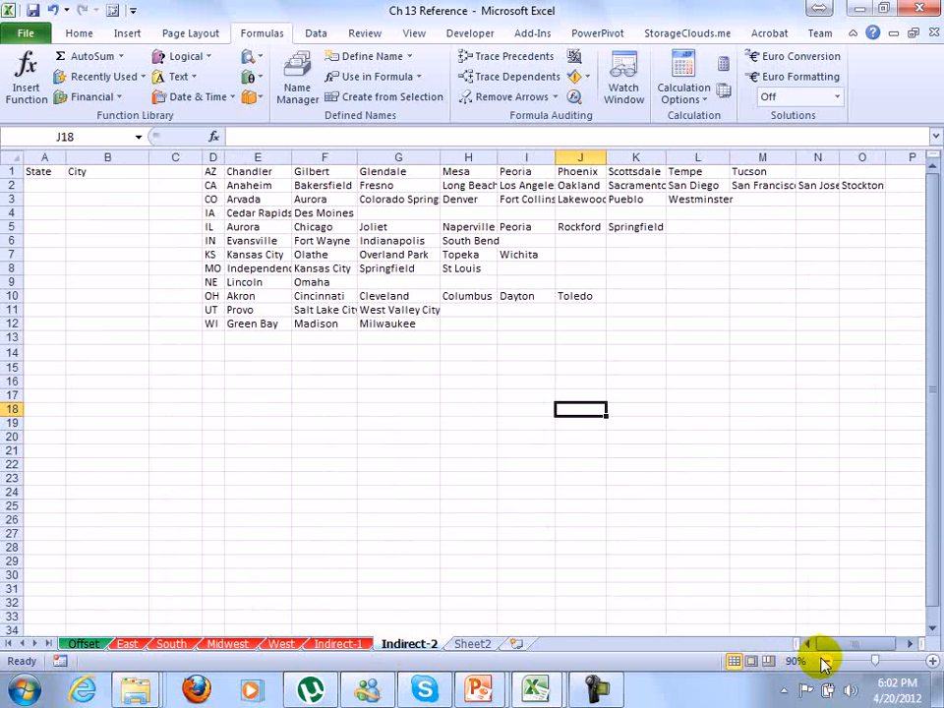
{"action": "left_click", "coordinate": [44, 158]}
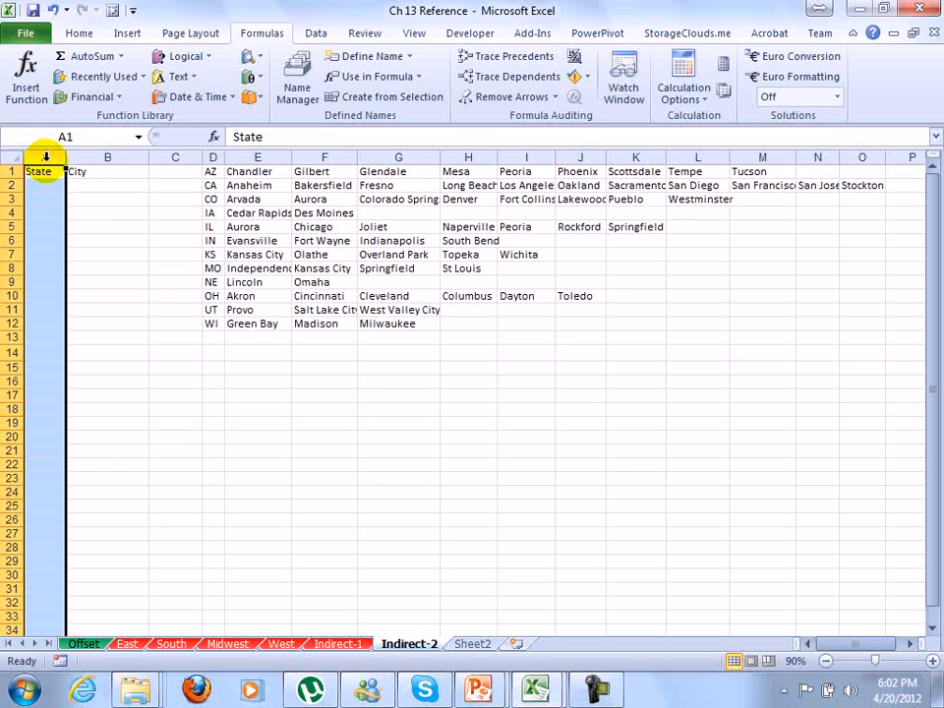
{"action": "left_click", "coordinate": [321, 33]}
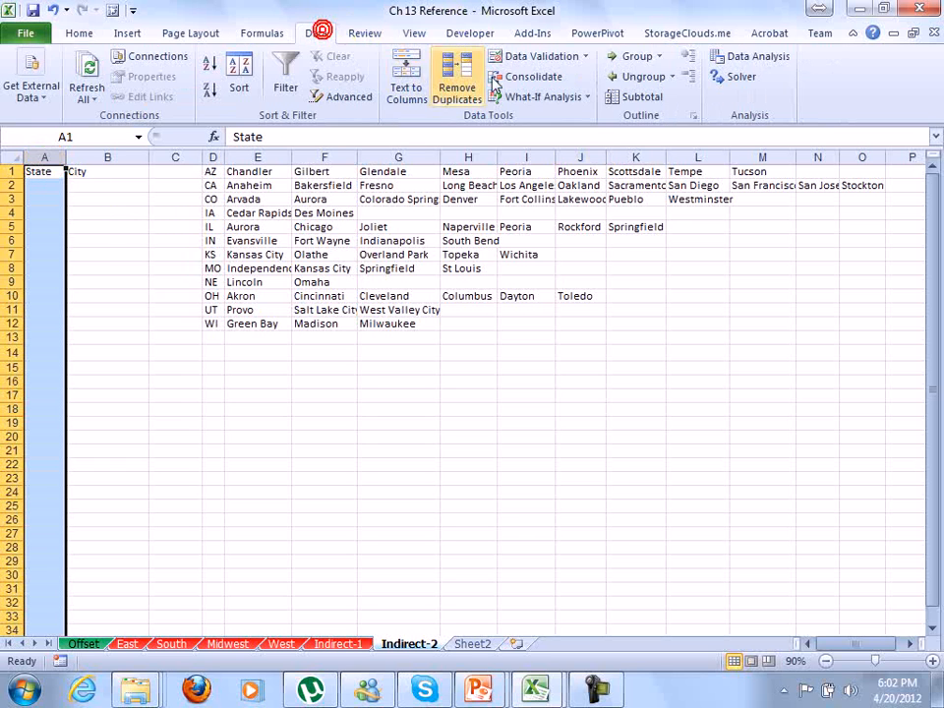
{"action": "left_click", "coordinate": [572, 59]}
{"action": "left_click", "coordinate": [263, 267]}
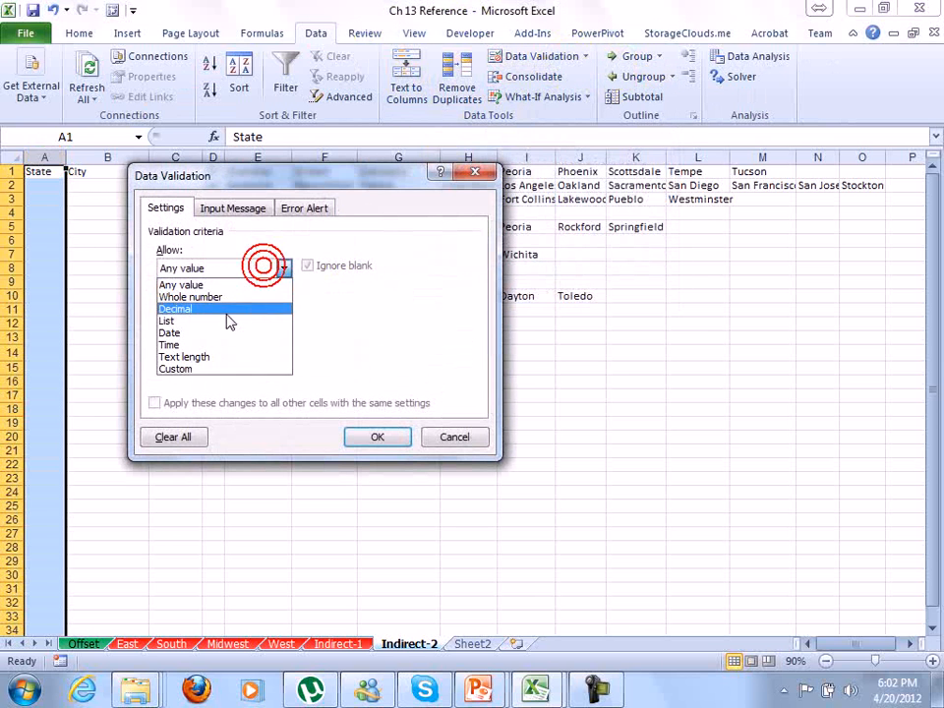
{"action": "left_click", "coordinate": [220, 324]}
{"action": "left_click_drag", "start_coordinate": [311, 182], "coordinate": [723, 337]}
{"action": "left_click", "coordinate": [584, 495]}
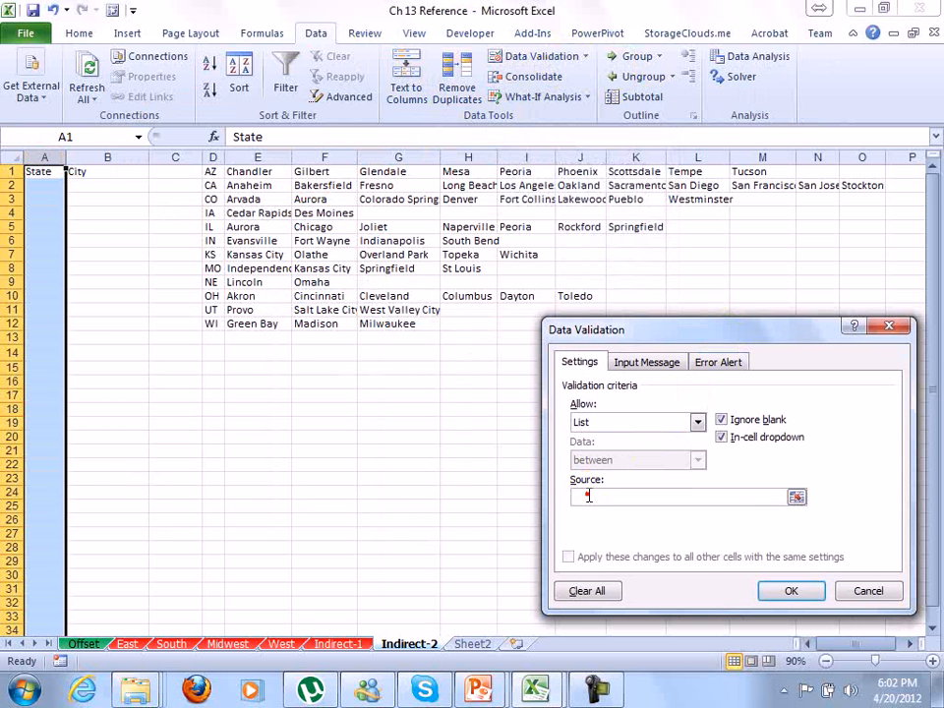
{"action": "left_click_drag", "start_coordinate": [209, 167], "coordinate": [210, 326]}
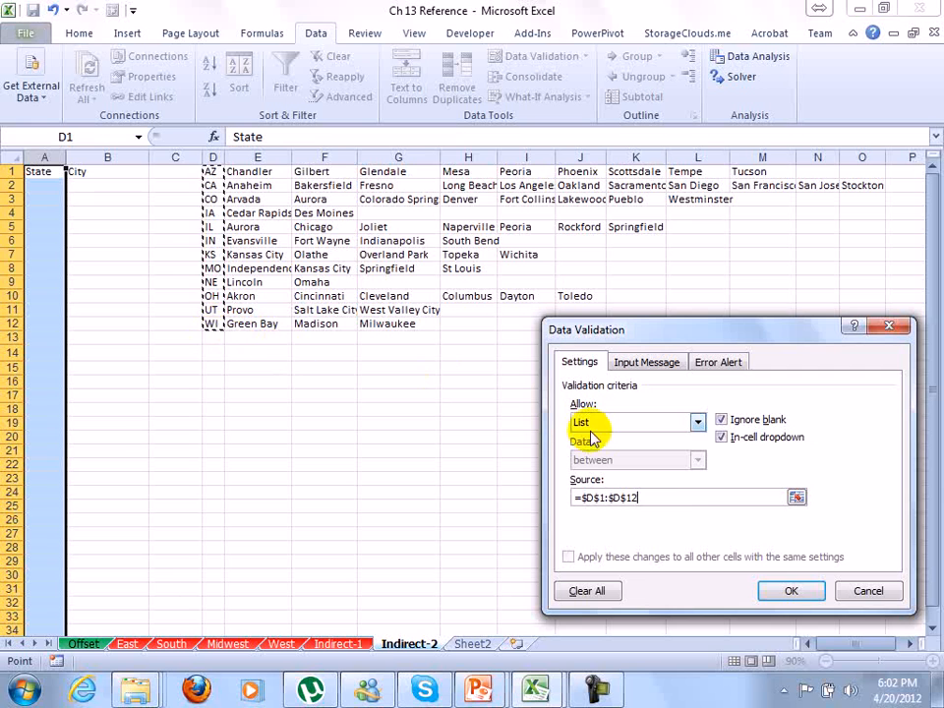
{"action": "left_click", "coordinate": [787, 593]}
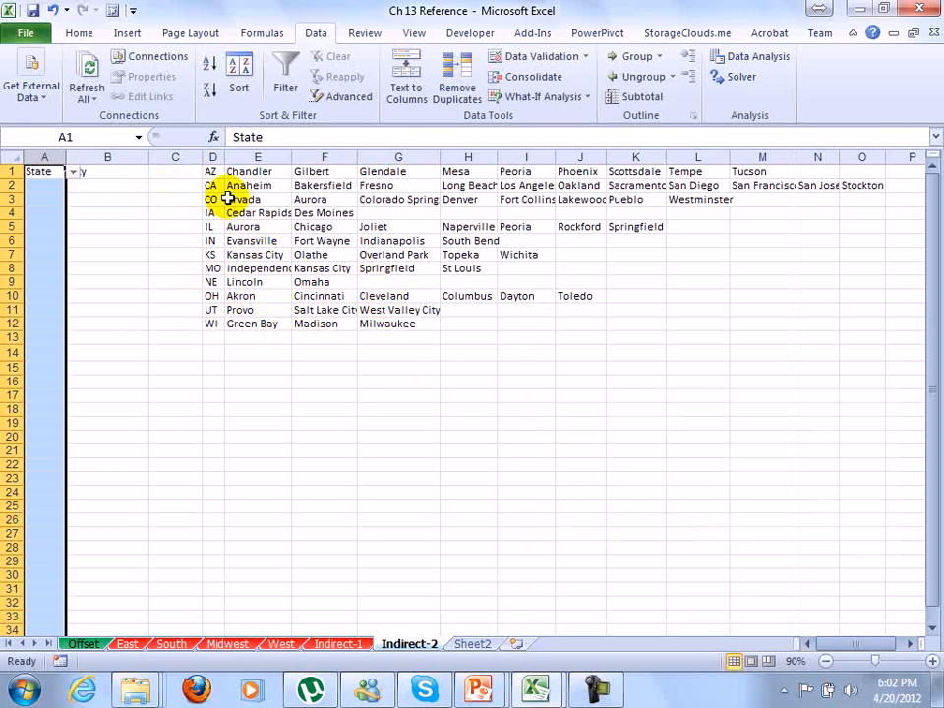
Step: Create named ranges from the state and city table D1:O12 using only the left column as names
{"action": "left_click_drag", "start_coordinate": [211, 169], "coordinate": [846, 322]}
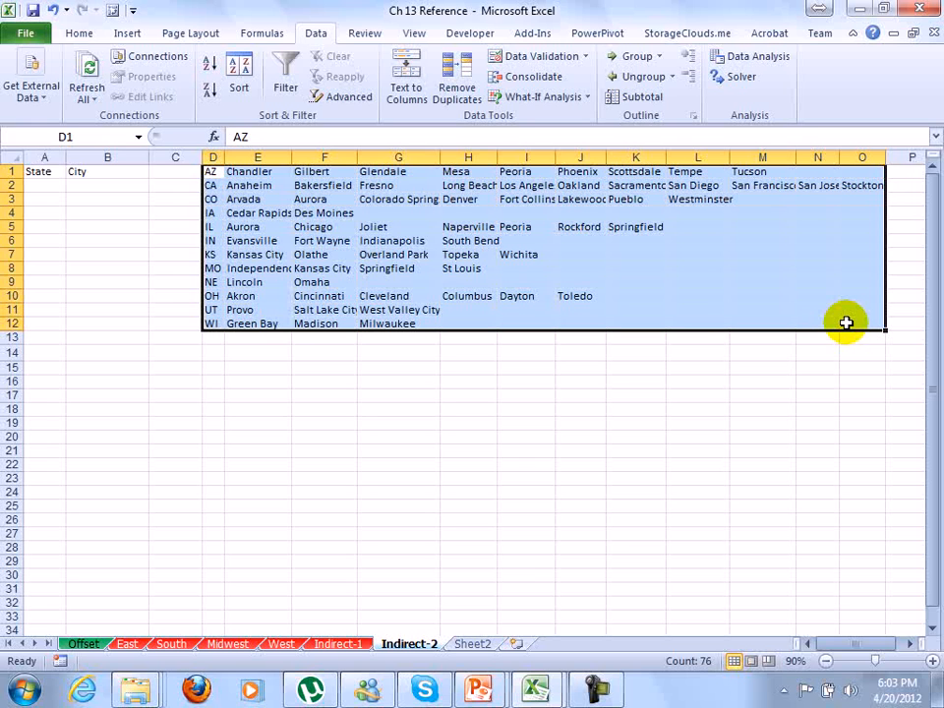
{"action": "key", "text": "ctrl+shift+F3"}
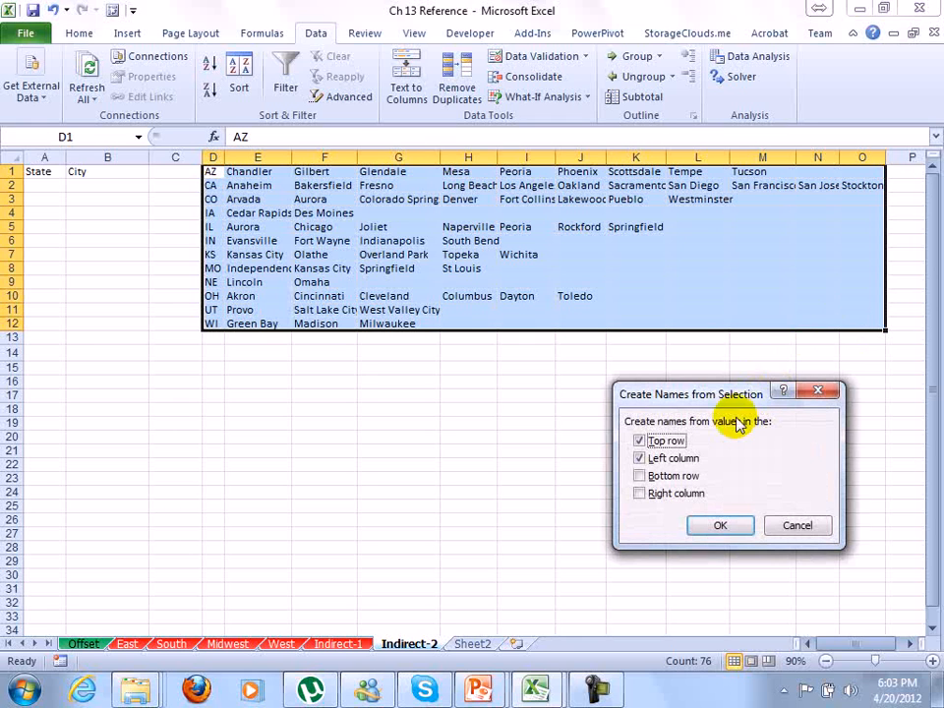
{"action": "left_click", "coordinate": [681, 444]}
{"action": "left_click", "coordinate": [719, 526]}
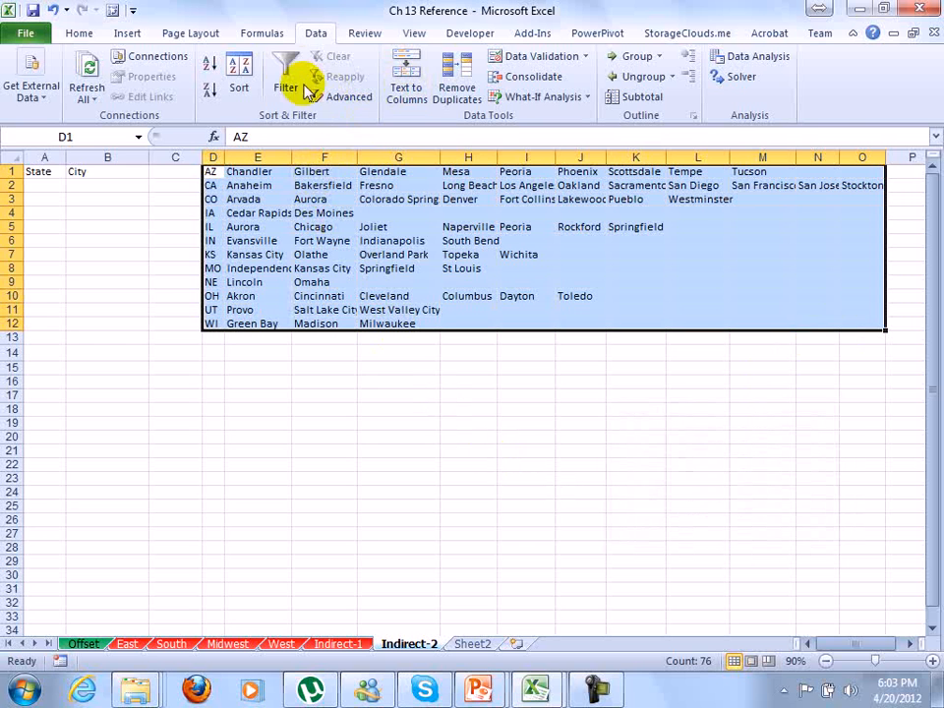
Step: Review the workbook's state-named ranges and their references in the Name Manager
{"action": "left_click", "coordinate": [262, 33]}
{"action": "left_click", "coordinate": [296, 86]}
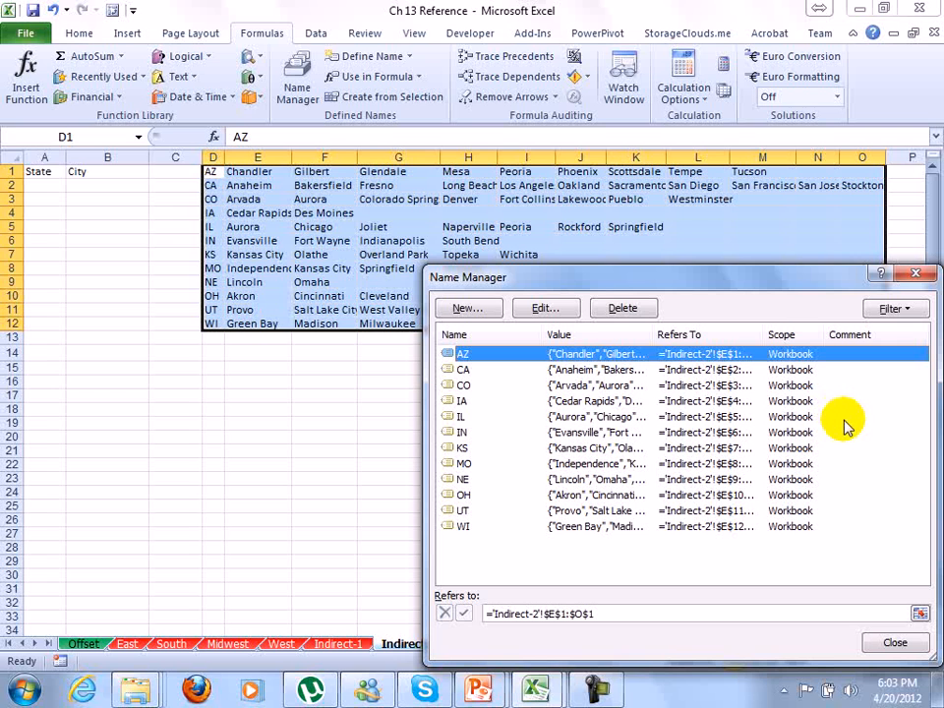
{"action": "left_click", "coordinate": [894, 641]}
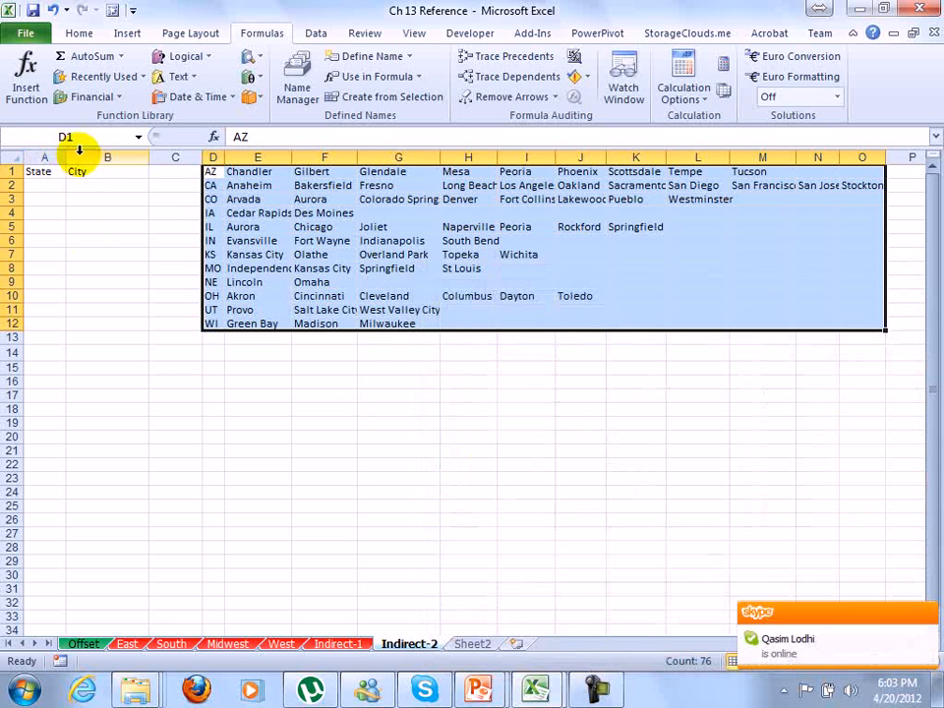
Step: Apply list data validation to the whole City column with source =indirect(A1), accepting the source despite its current error
{"action": "left_click", "coordinate": [89, 171]}
{"action": "left_click", "coordinate": [106, 159]}
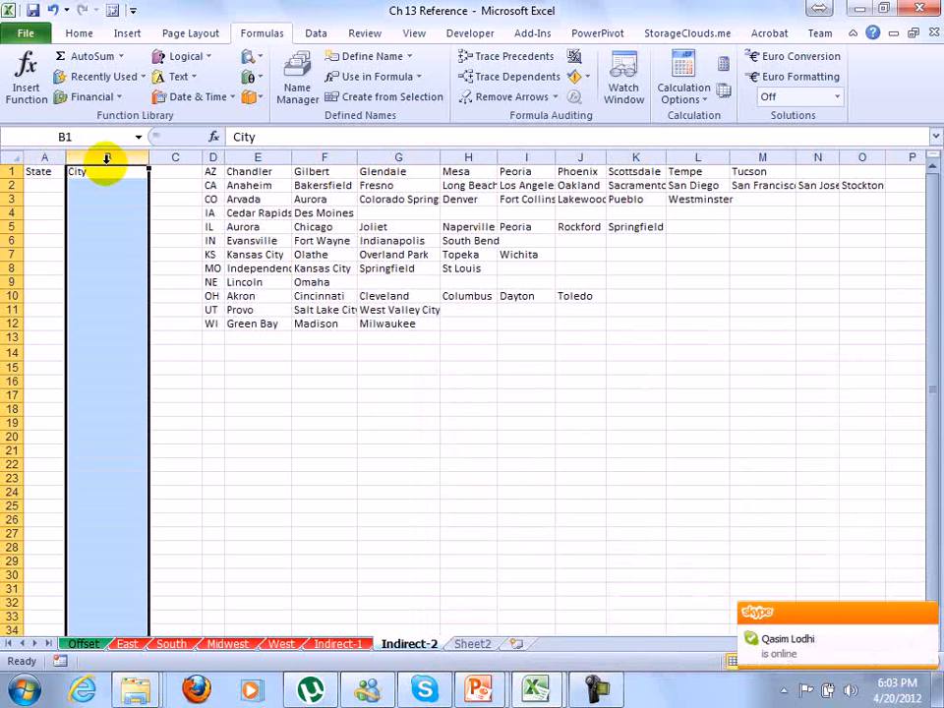
{"action": "left_click", "coordinate": [328, 35]}
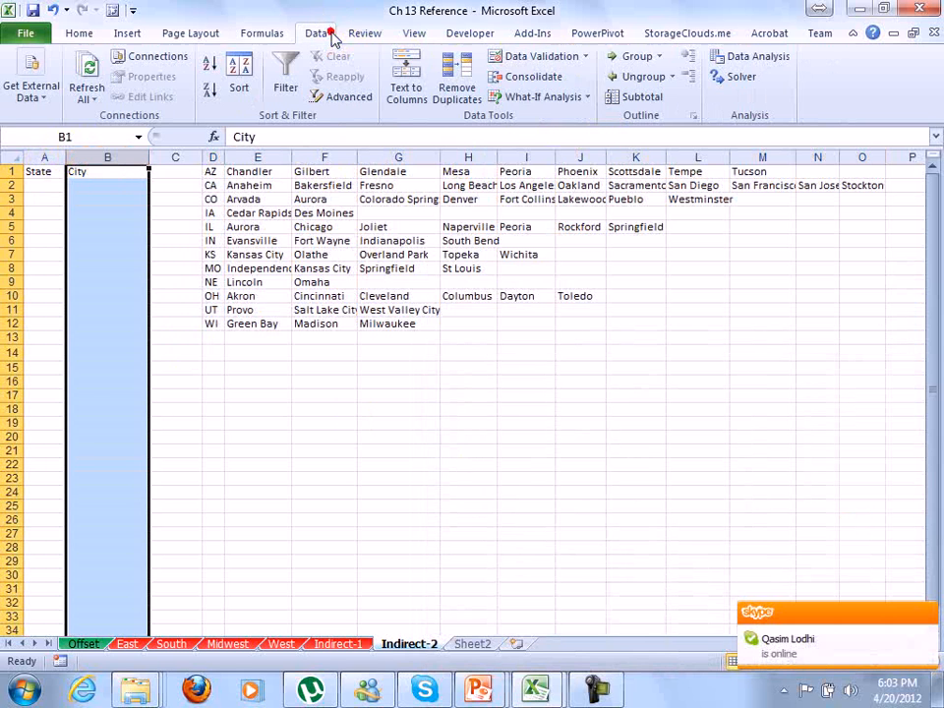
{"action": "left_click", "coordinate": [585, 57]}
{"action": "left_click", "coordinate": [556, 79]}
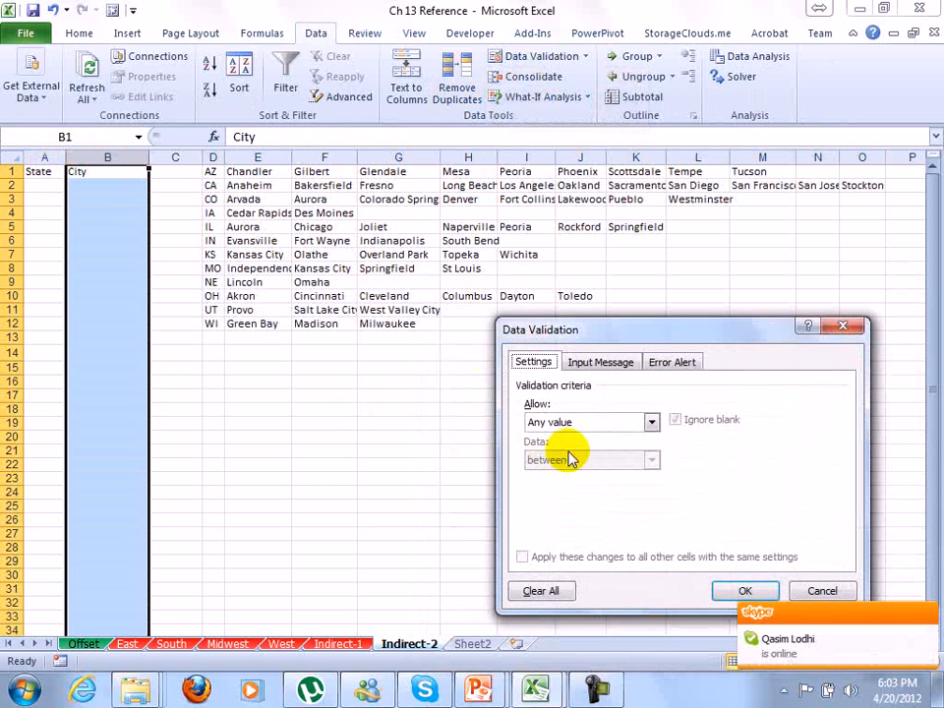
{"action": "left_click", "coordinate": [583, 425]}
{"action": "left_click", "coordinate": [556, 476]}
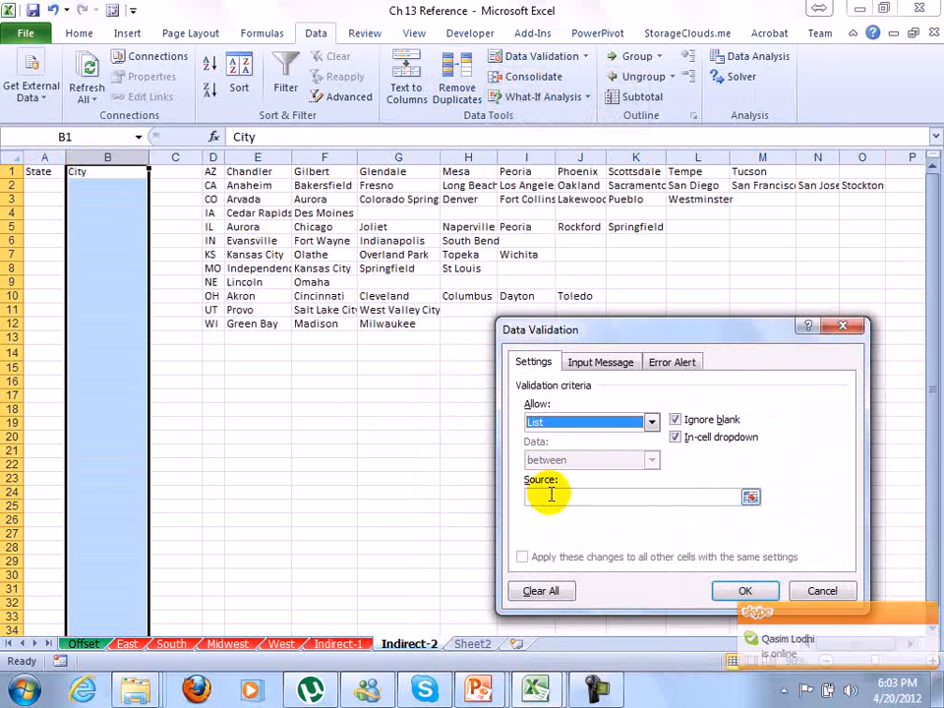
{"action": "left_click", "coordinate": [547, 496]}
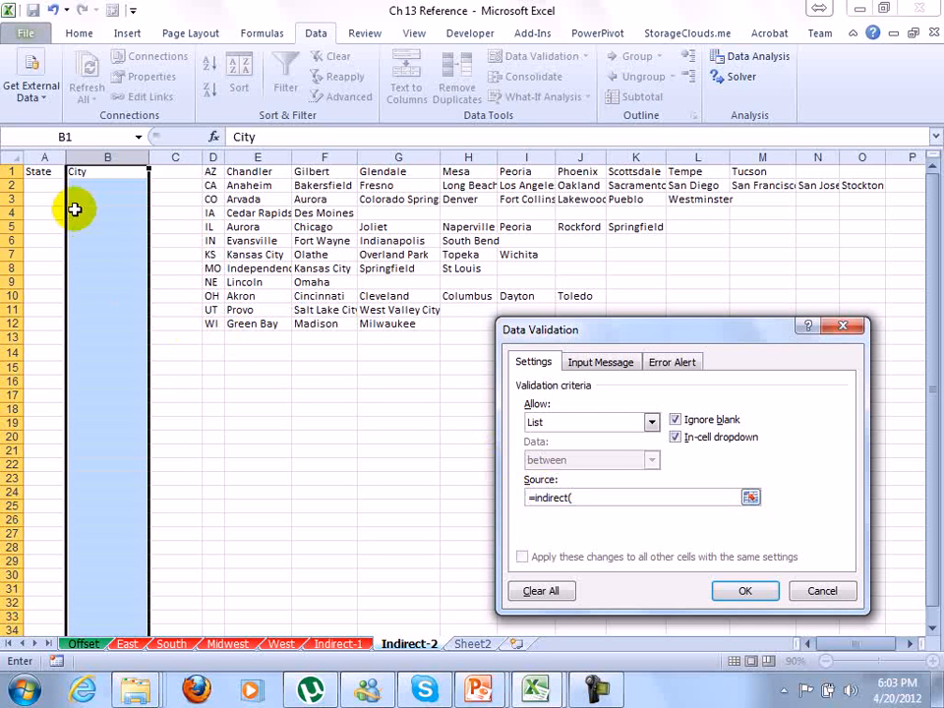
{"action": "left_click", "coordinate": [41, 175]}
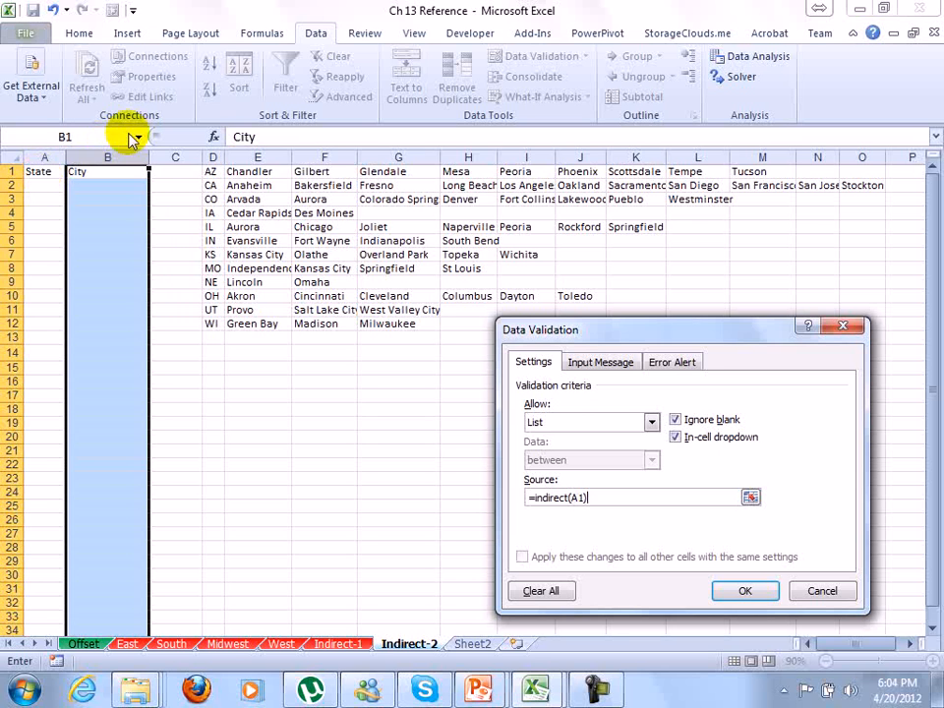
{"action": "left_click", "coordinate": [748, 591]}
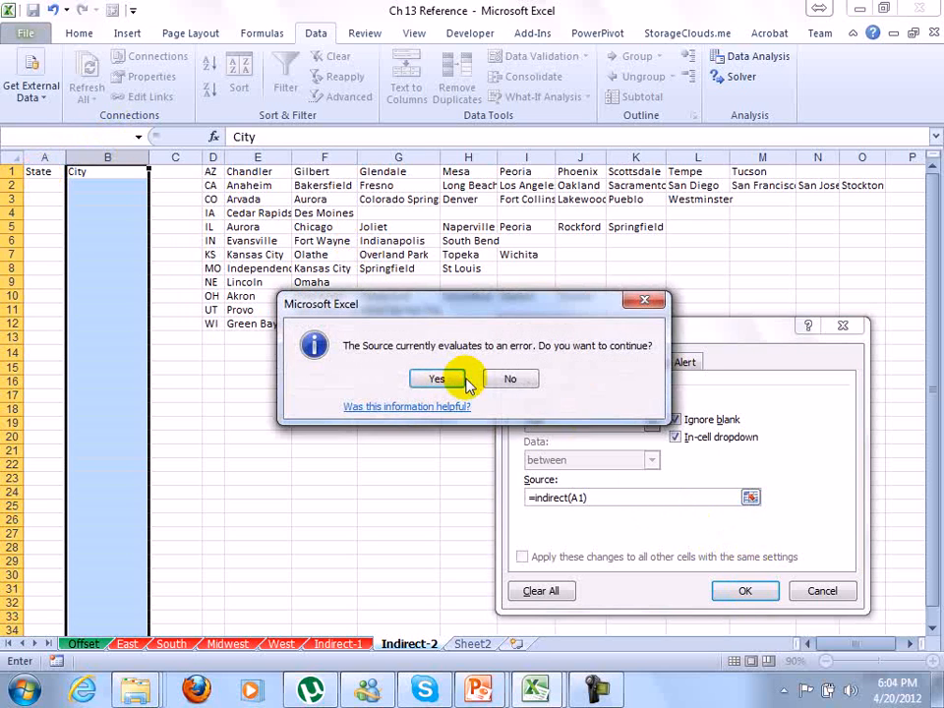
{"action": "left_click", "coordinate": [444, 375]}
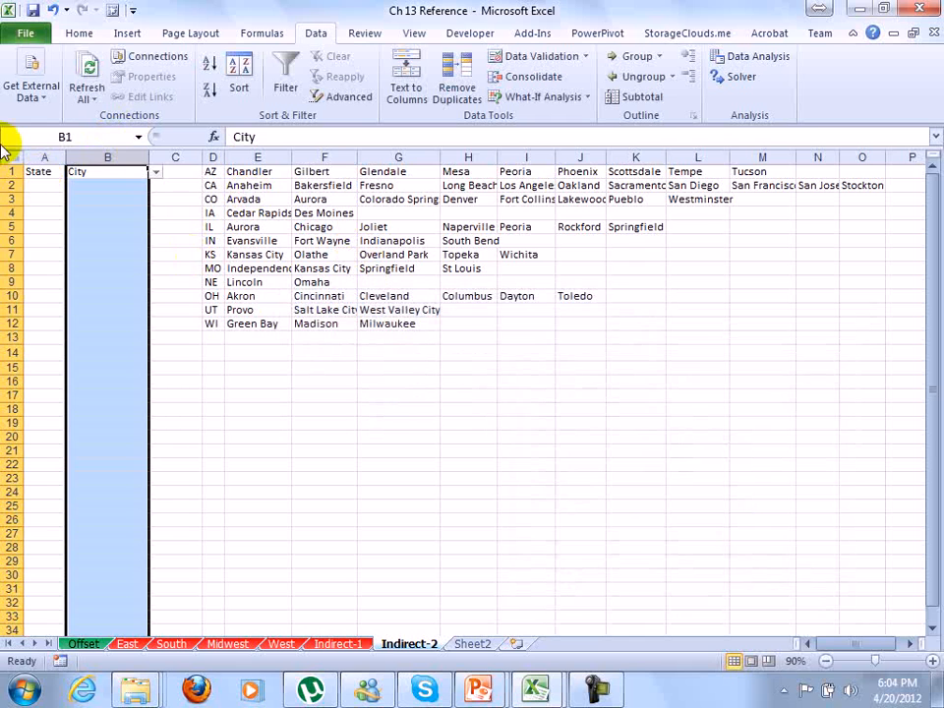
Step: Choose CA as the state in A2 and Bakersfield from the dependent city list in B2
{"action": "left_click", "coordinate": [43, 185]}
{"action": "left_click", "coordinate": [68, 188]}
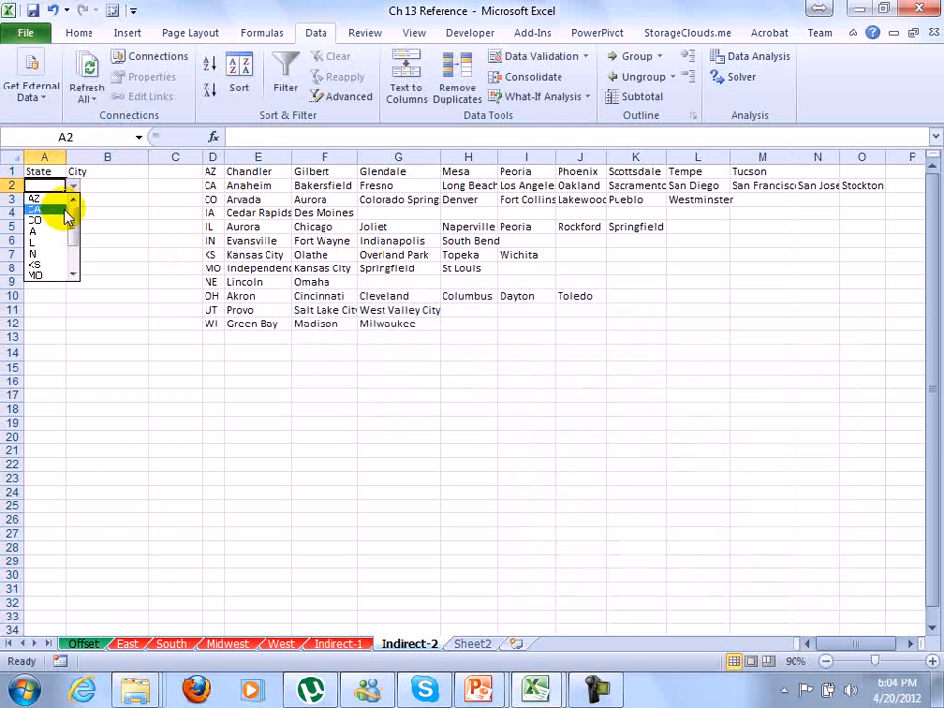
{"action": "left_click", "coordinate": [38, 209]}
{"action": "left_click", "coordinate": [120, 185]}
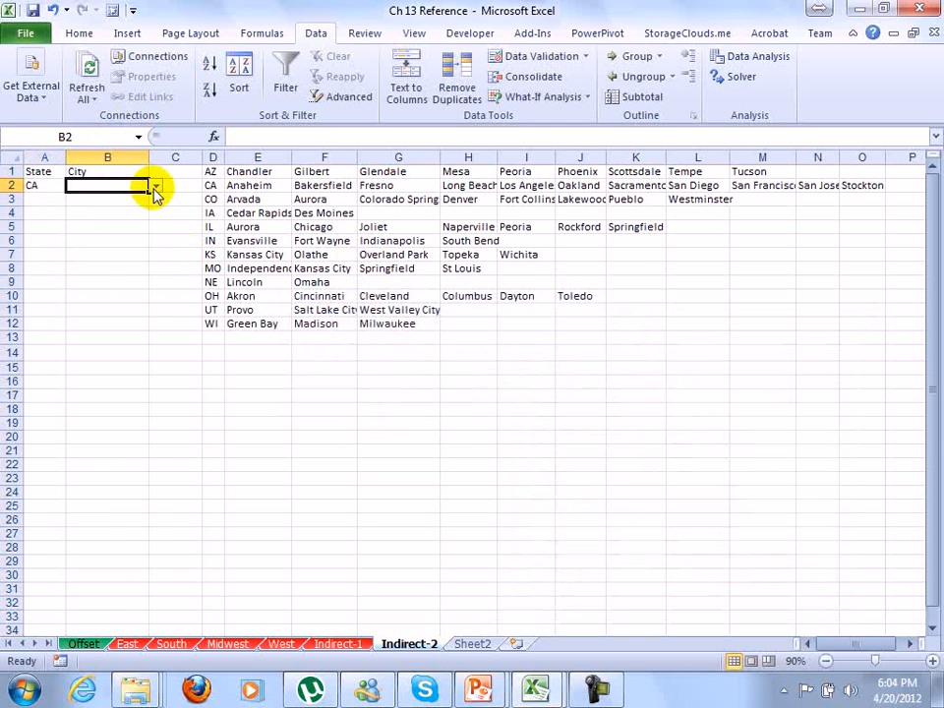
{"action": "left_click", "coordinate": [155, 187]}
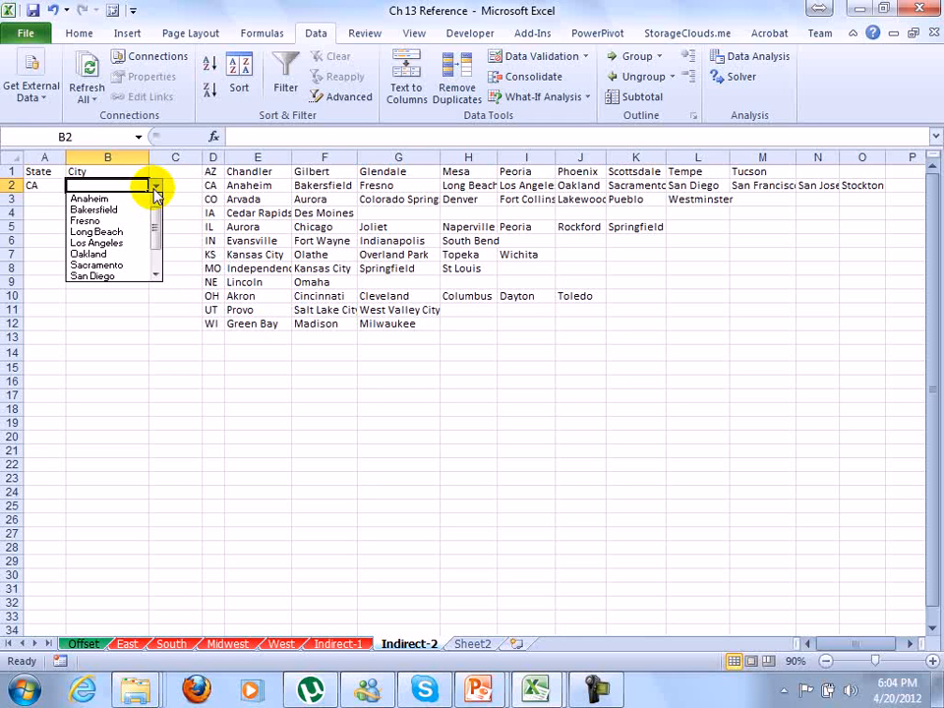
{"action": "left_click", "coordinate": [43, 196]}
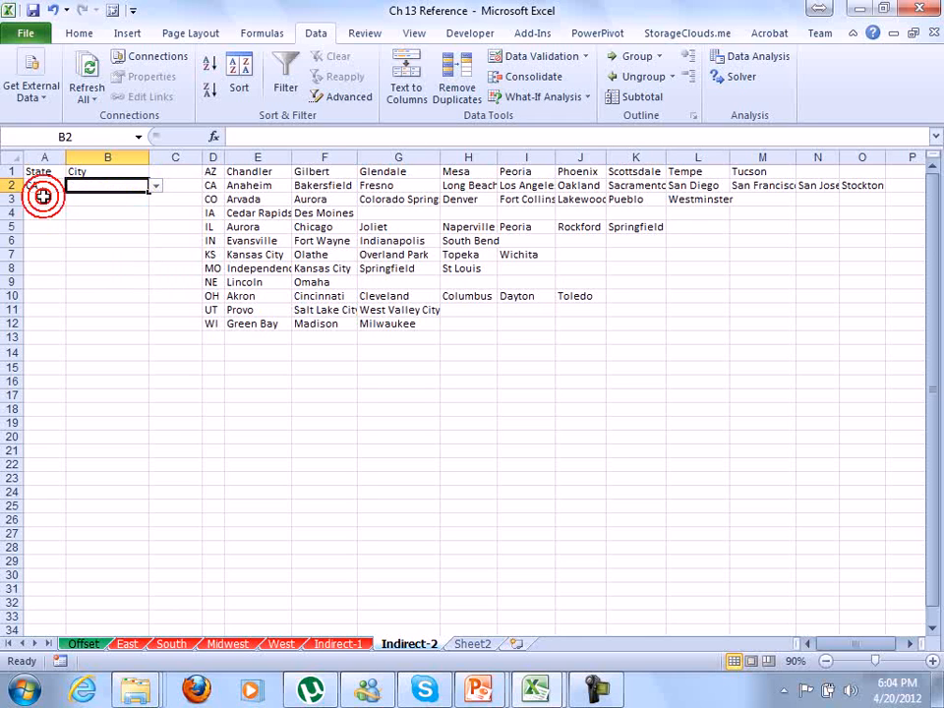
{"action": "left_click", "coordinate": [90, 185]}
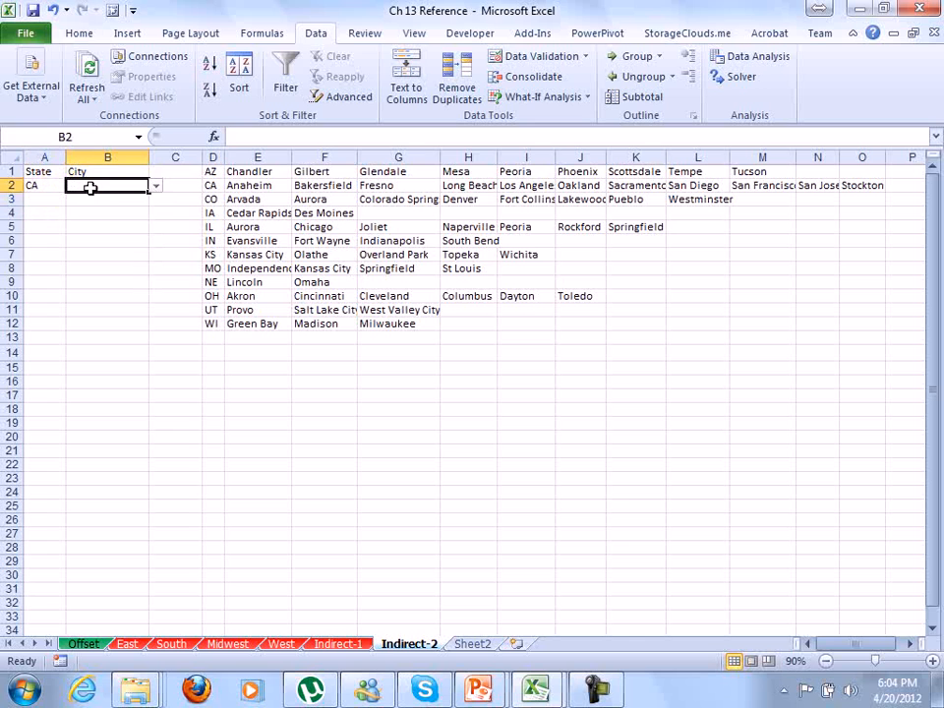
{"action": "left_click", "coordinate": [157, 191]}
{"action": "left_click", "coordinate": [126, 209]}
Step: Choose WI as the state in A3 and examine the dependent city list in B3 for blank entries
{"action": "left_click", "coordinate": [31, 198]}
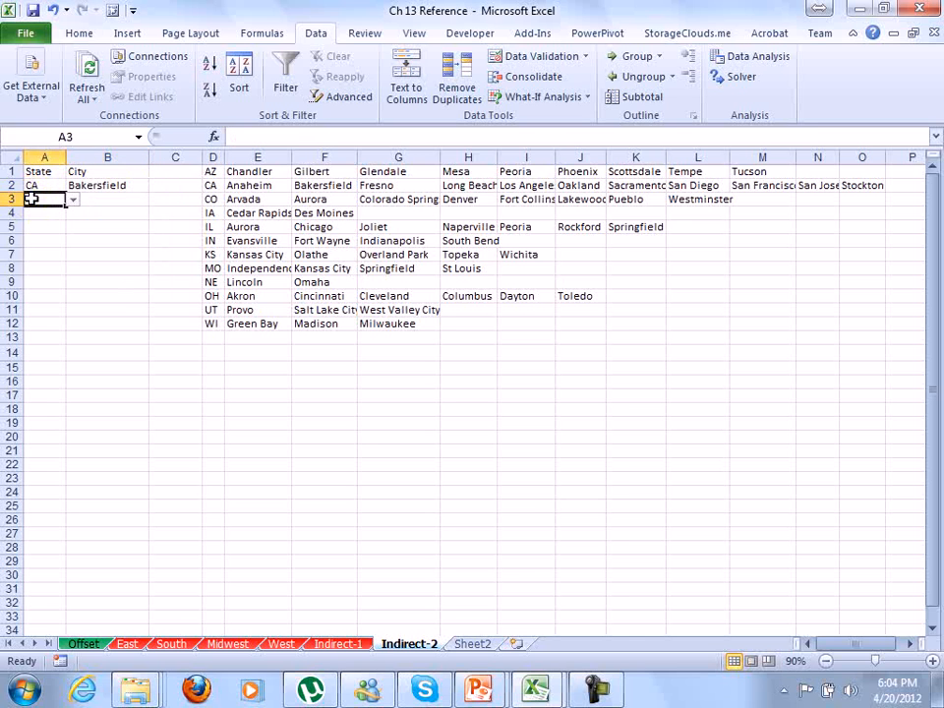
{"action": "left_click", "coordinate": [73, 201]}
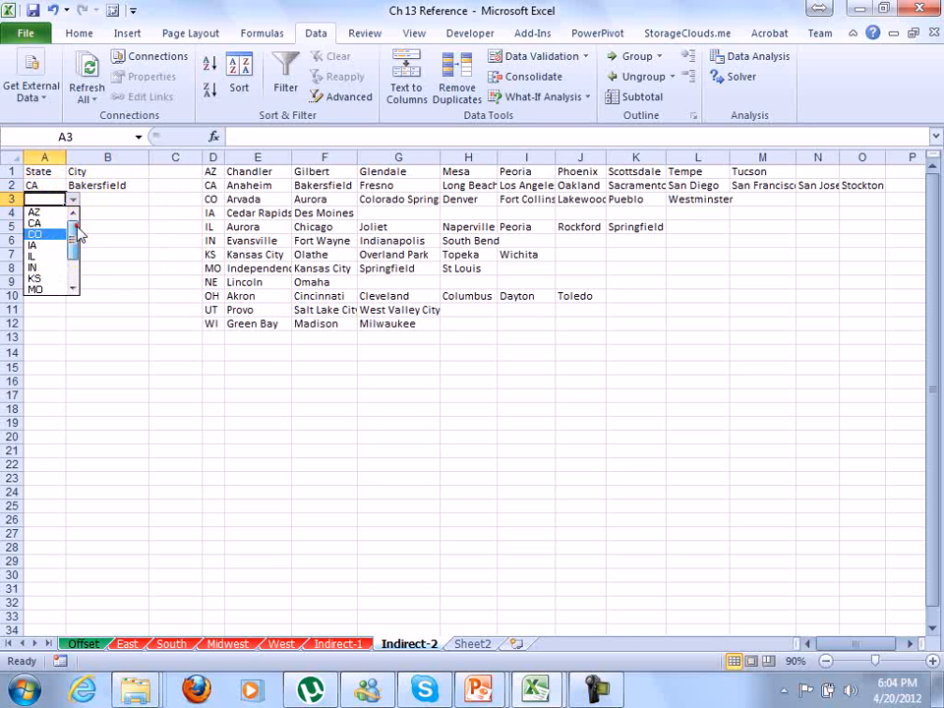
{"action": "left_click_drag", "start_coordinate": [77, 235], "coordinate": [79, 279]}
{"action": "left_click", "coordinate": [46, 292]}
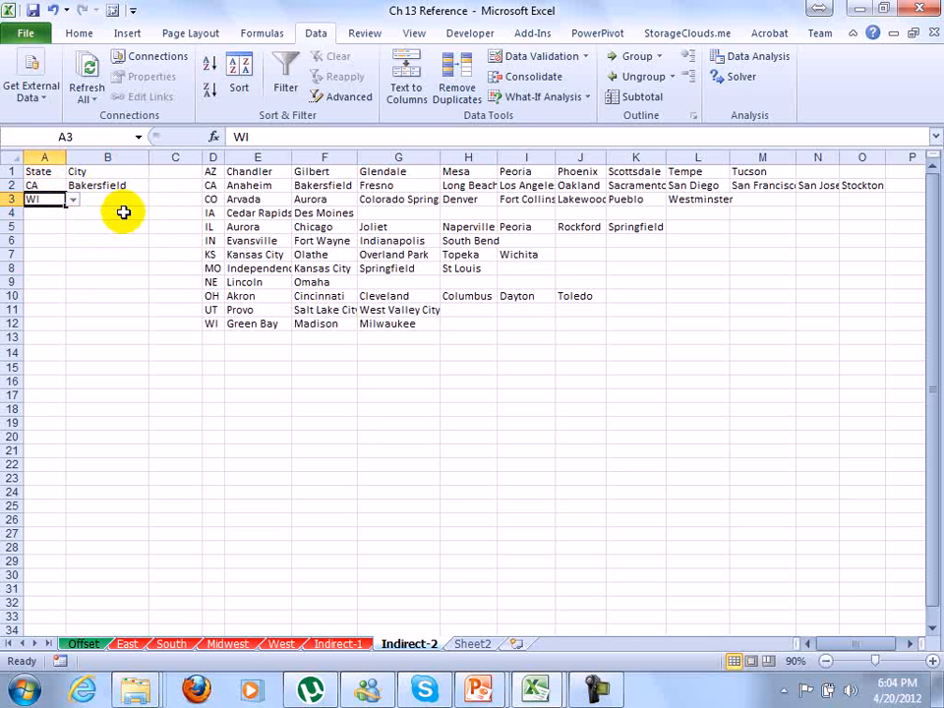
{"action": "key", "text": "Tab"}
{"action": "left_click", "coordinate": [156, 199]}
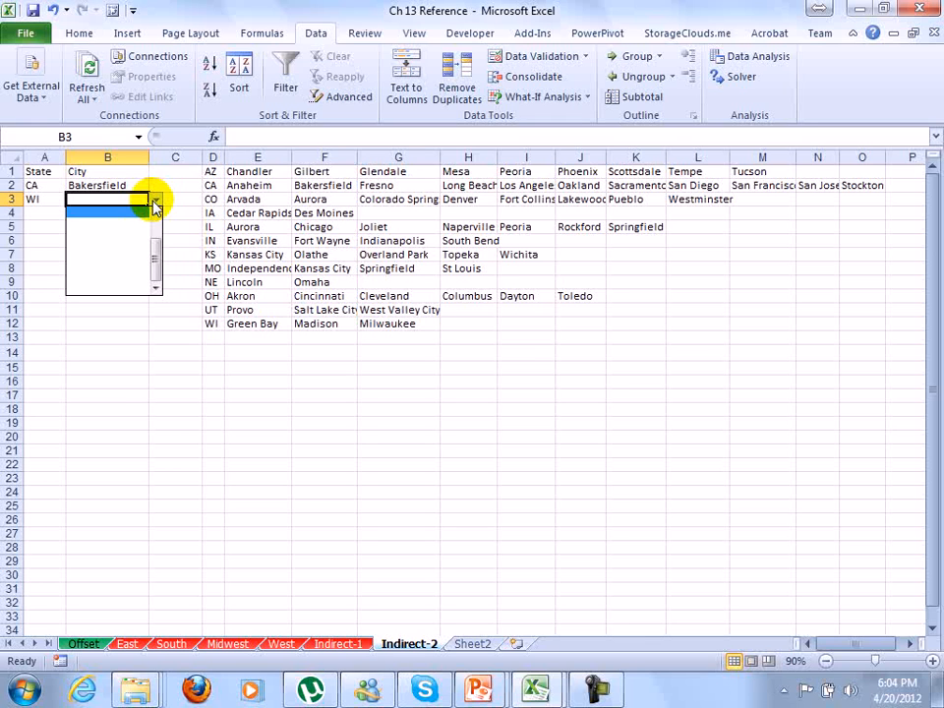
{"action": "left_click", "coordinate": [154, 259]}
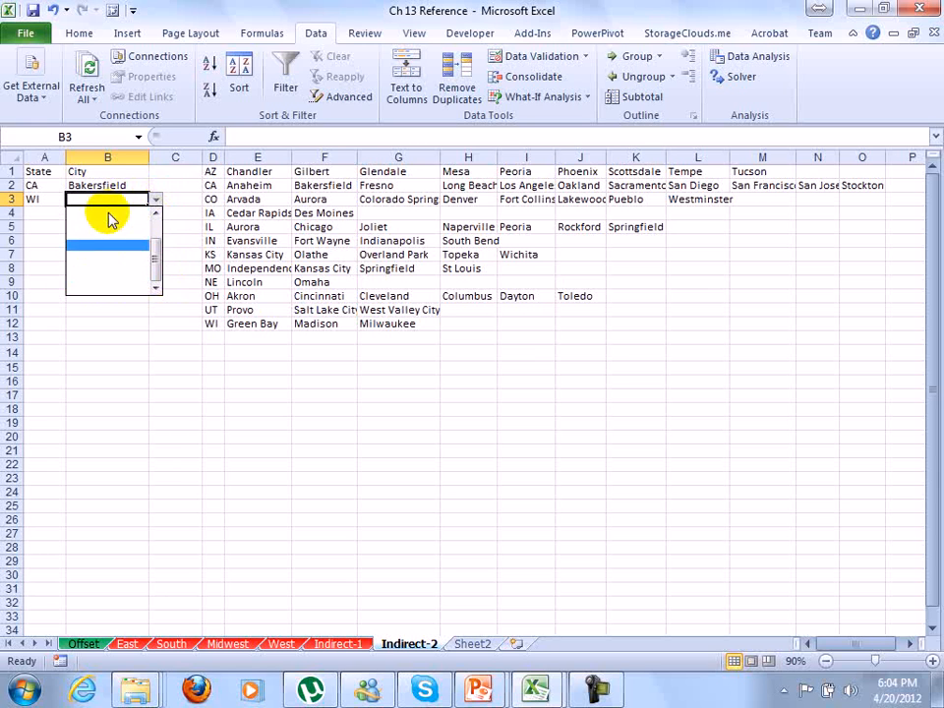
{"action": "left_click_drag", "start_coordinate": [155, 254], "coordinate": [159, 220]}
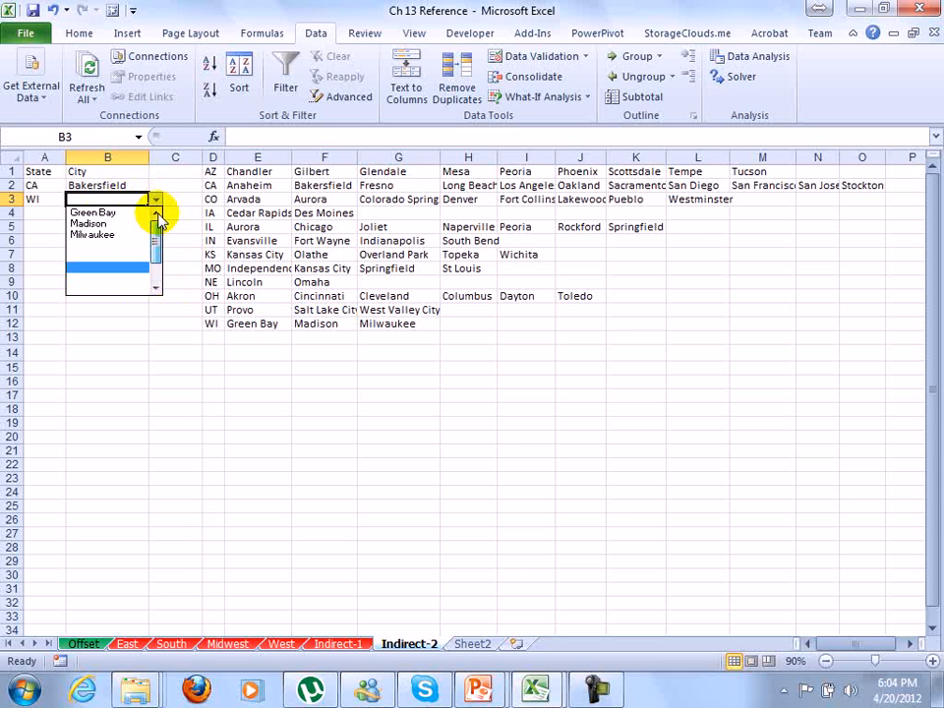
{"action": "left_click", "coordinate": [195, 351]}
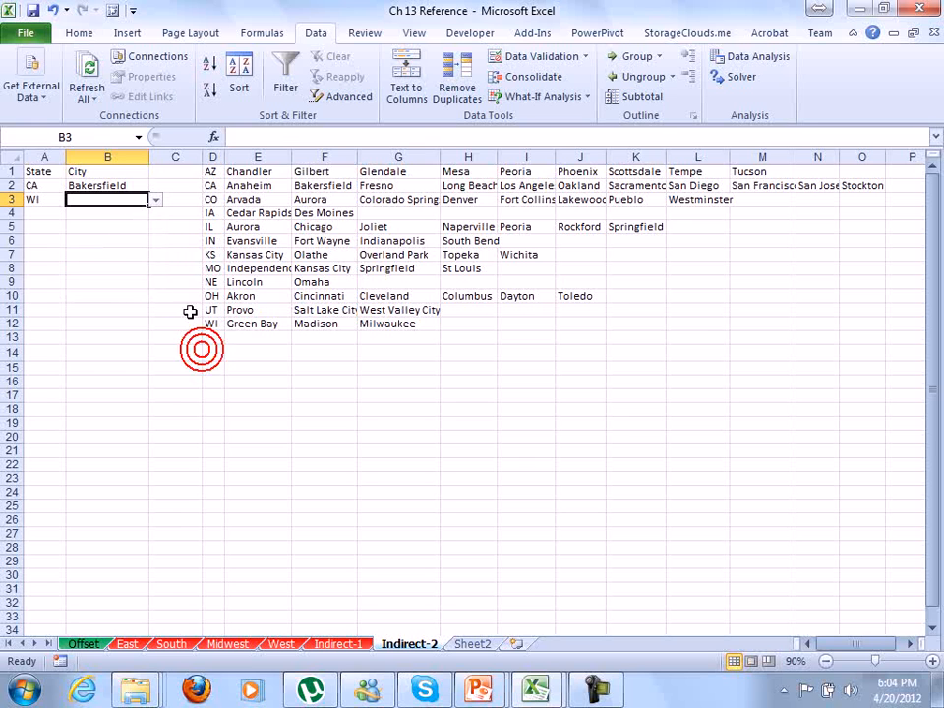
Step: Try to delete all blank cells on the sheet, selecting them with Go To Special Blanks and shifting the remaining cells left
{"action": "left_click_drag", "start_coordinate": [239, 169], "coordinate": [870, 216]}
{"action": "left_click", "coordinate": [698, 366]}
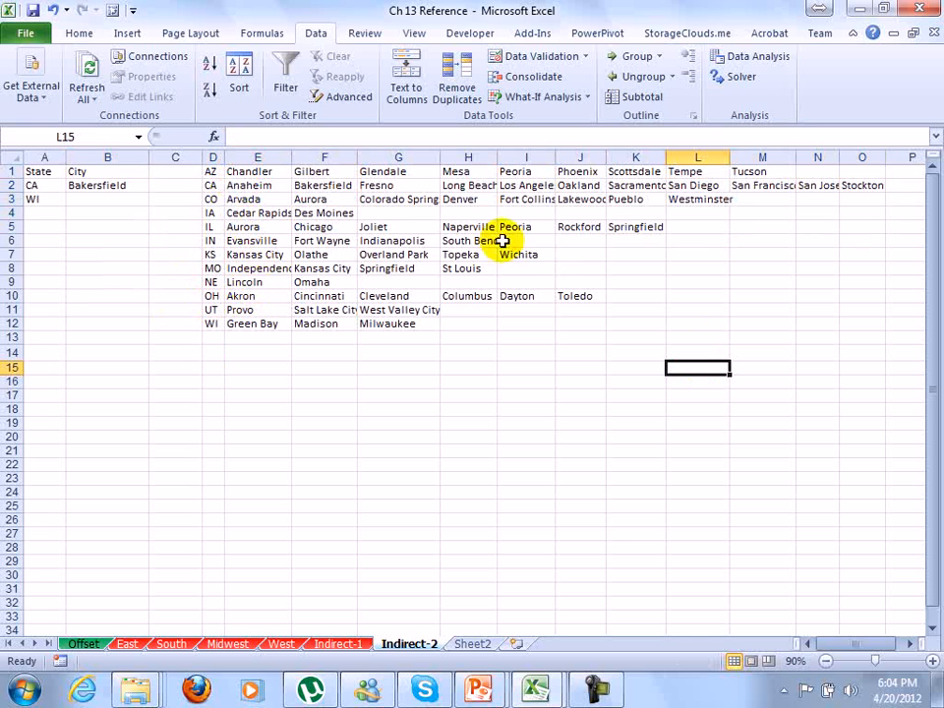
{"action": "left_click", "coordinate": [579, 246]}
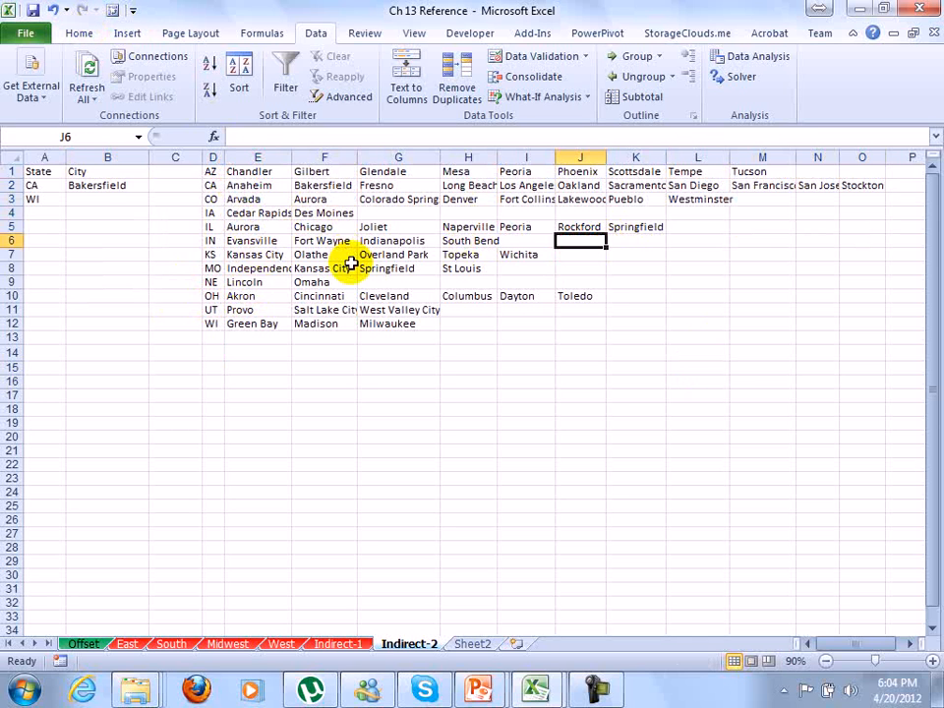
{"action": "key", "text": "F5"}
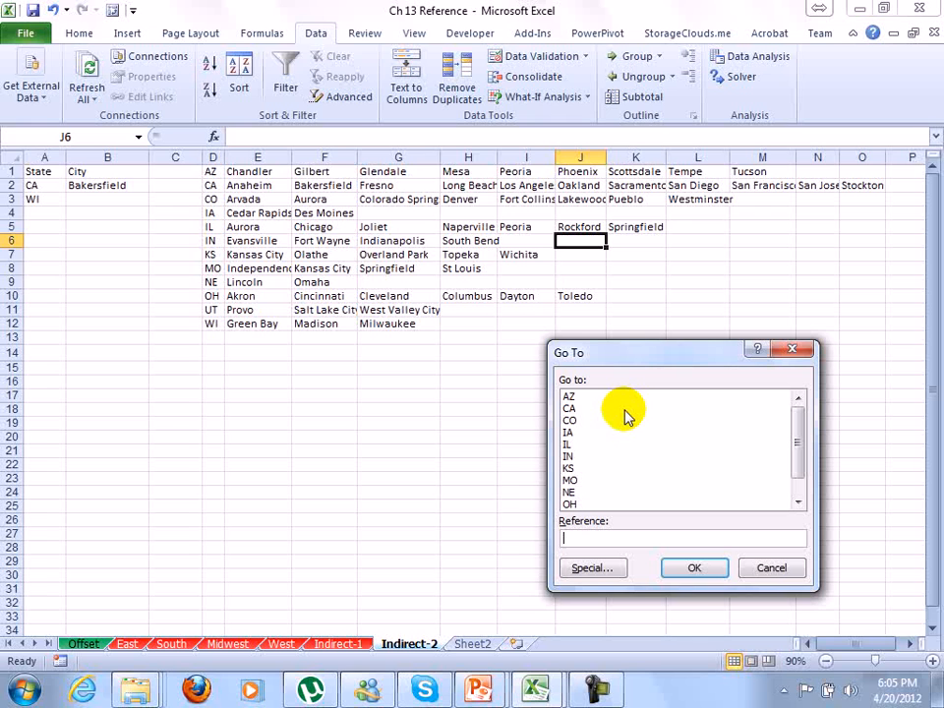
{"action": "left_click", "coordinate": [593, 568]}
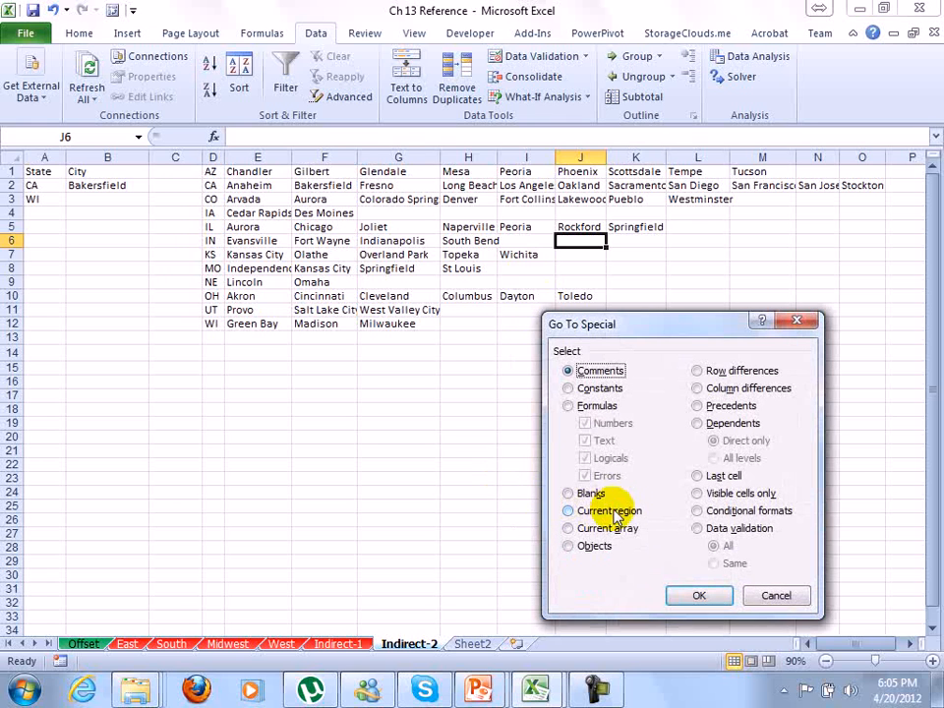
{"action": "left_click", "coordinate": [587, 497]}
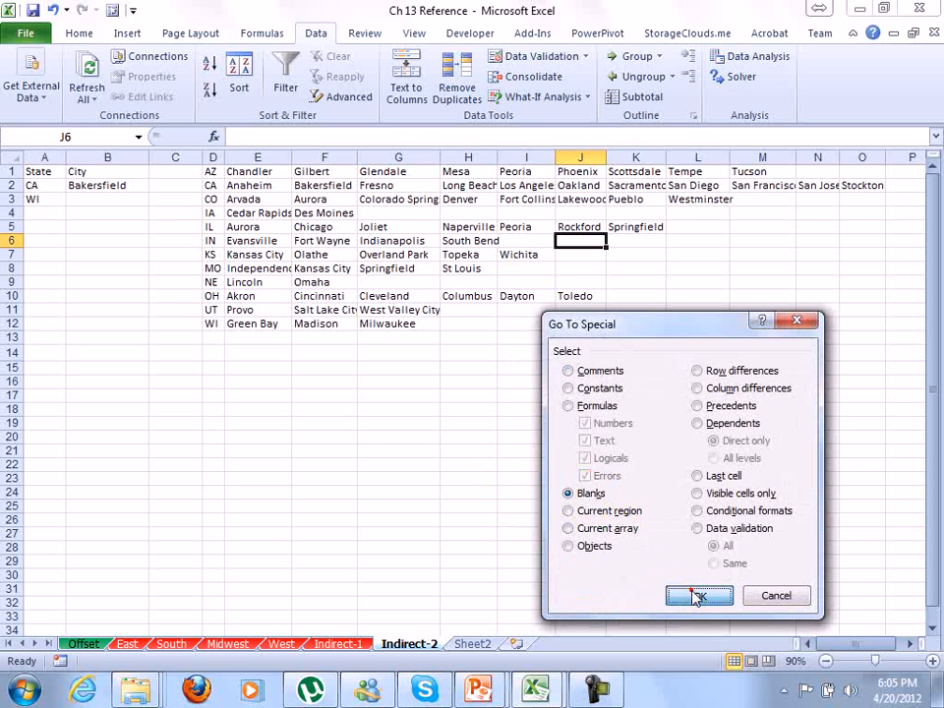
{"action": "left_click", "coordinate": [693, 593]}
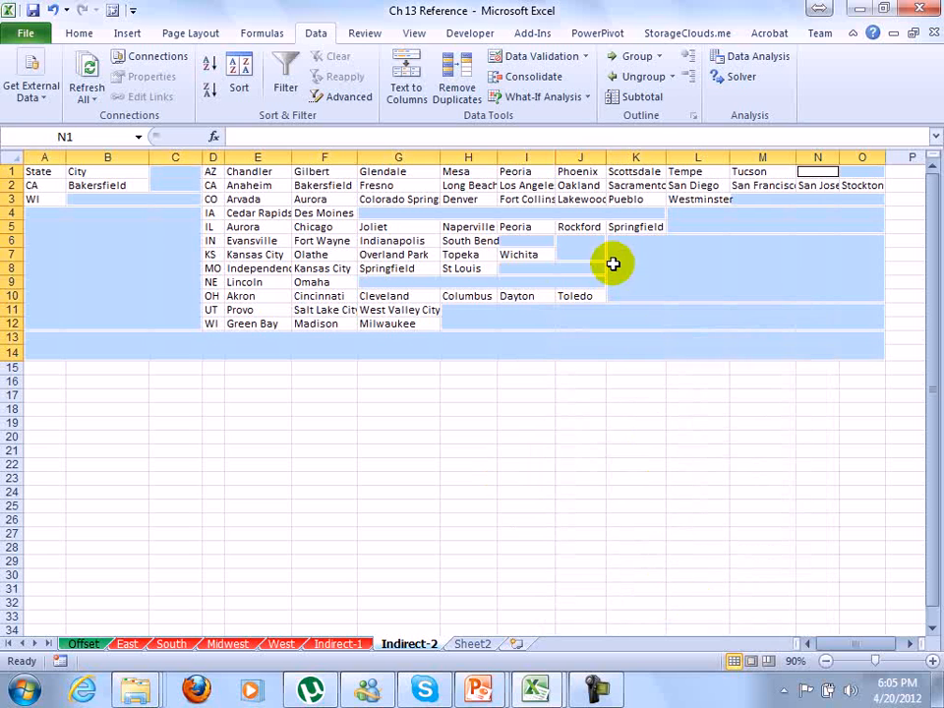
{"action": "right_click", "coordinate": [670, 267]}
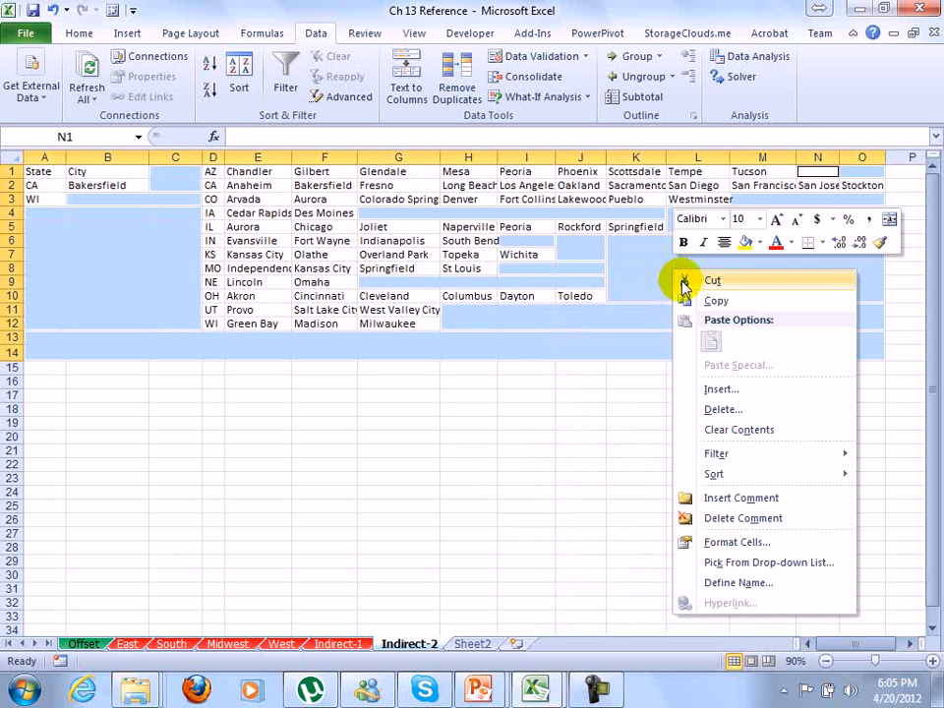
{"action": "left_click", "coordinate": [728, 411]}
{"action": "left_click", "coordinate": [706, 369]}
{"action": "left_click", "coordinate": [691, 456]}
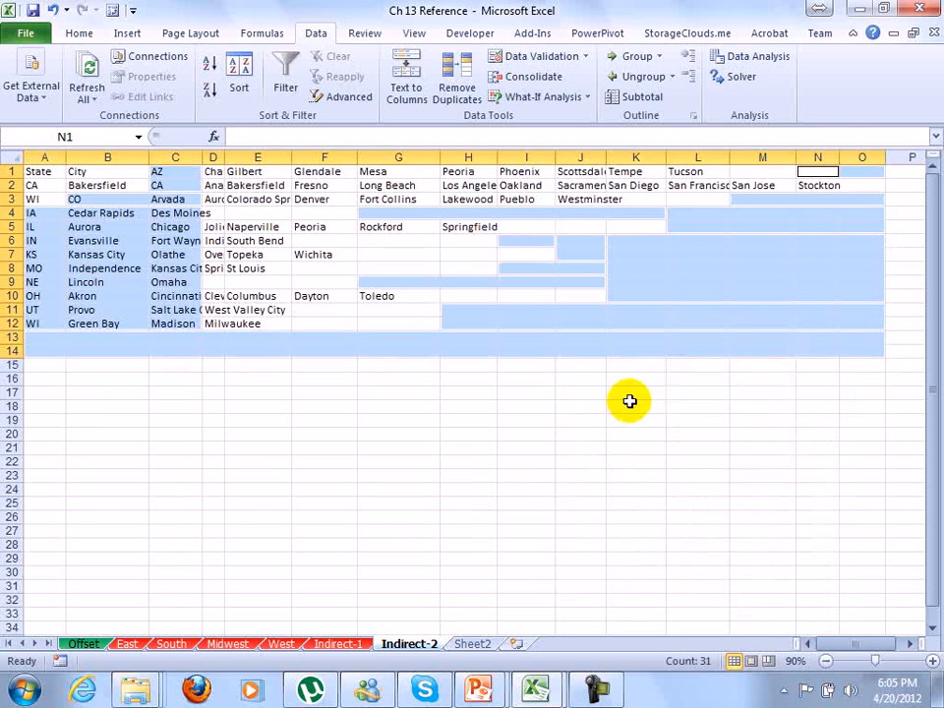
Step: Undo the blank-cell deletion and the sample state and city entries in rows 2 and 3
{"action": "key", "text": "ctrl+z"}
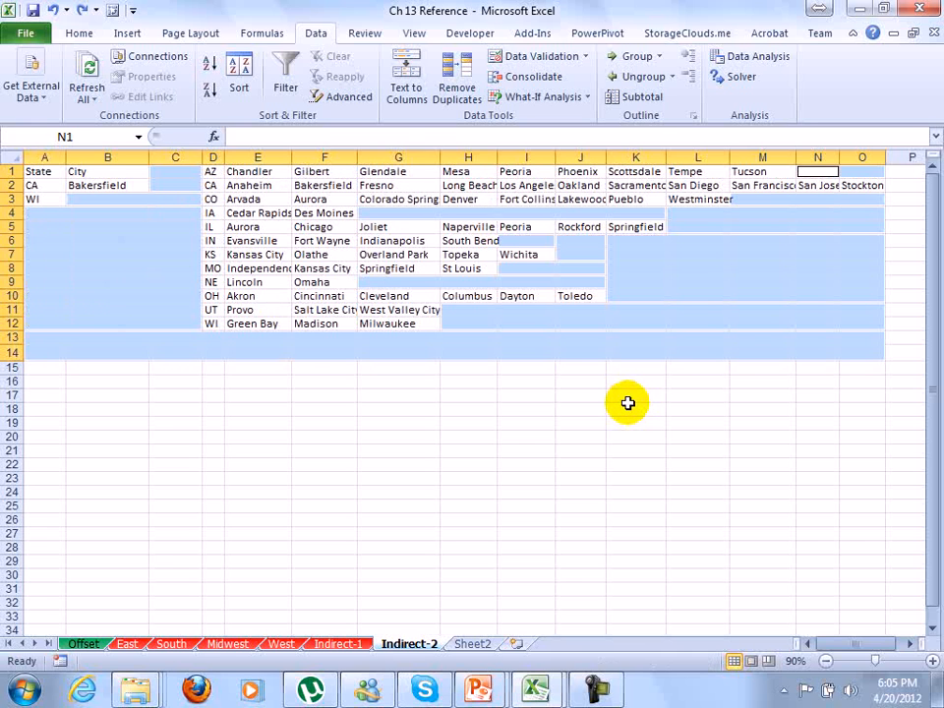
{"action": "left_click", "coordinate": [627, 402]}
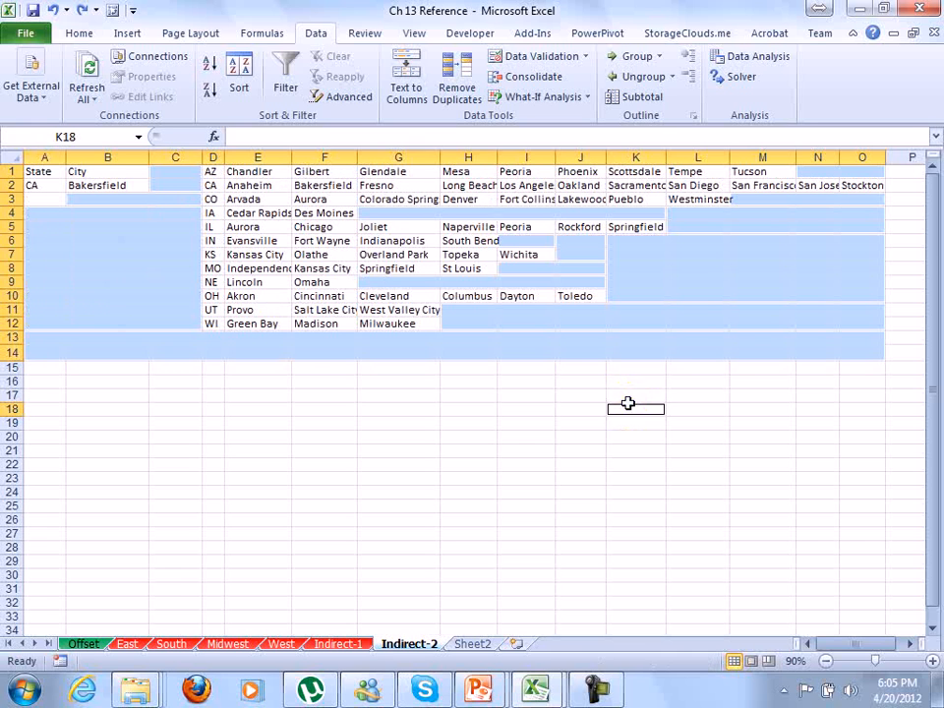
{"action": "left_click", "coordinate": [581, 424]}
{"action": "left_click", "coordinate": [581, 425]}
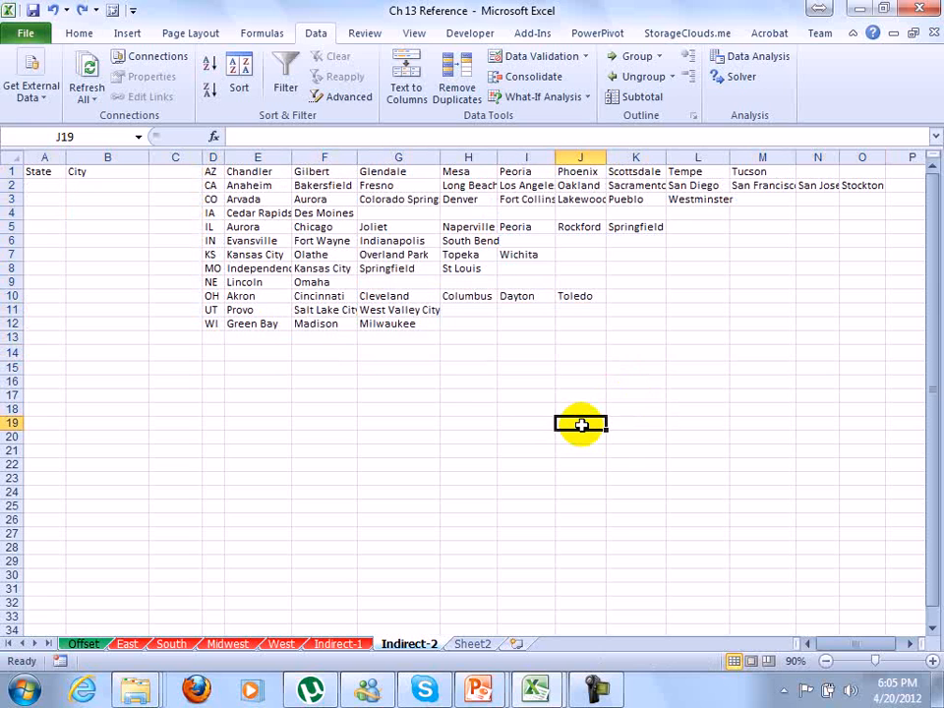
Step: Delete the blank cells within the city range E1:O12, selecting them with Go To Special Blanks and shifting the remaining cells left
{"action": "left_click", "coordinate": [648, 255]}
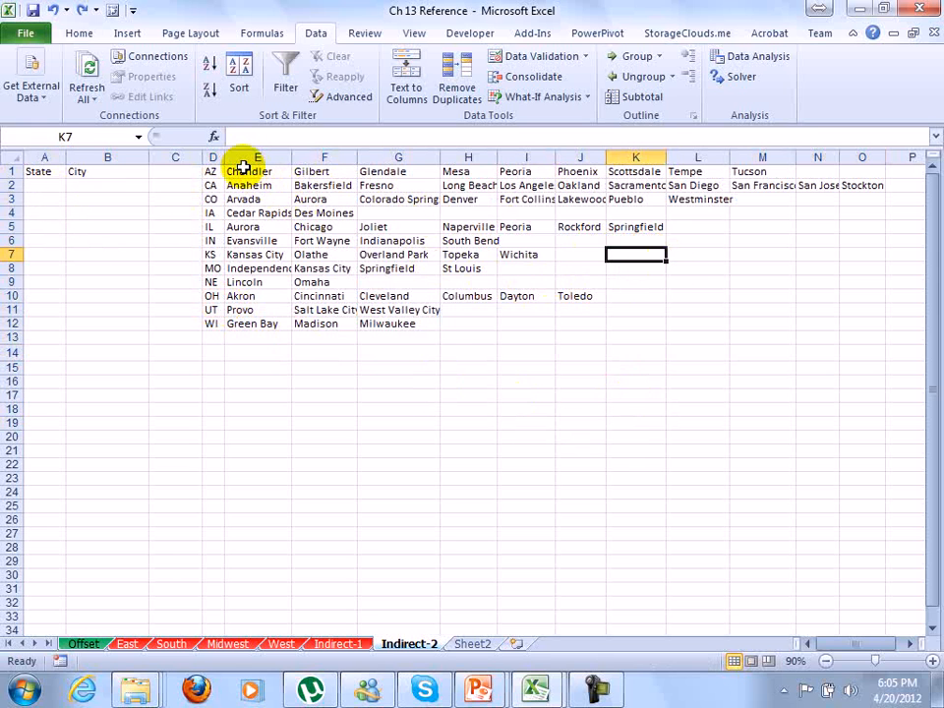
{"action": "left_click_drag", "start_coordinate": [243, 167], "coordinate": [865, 328]}
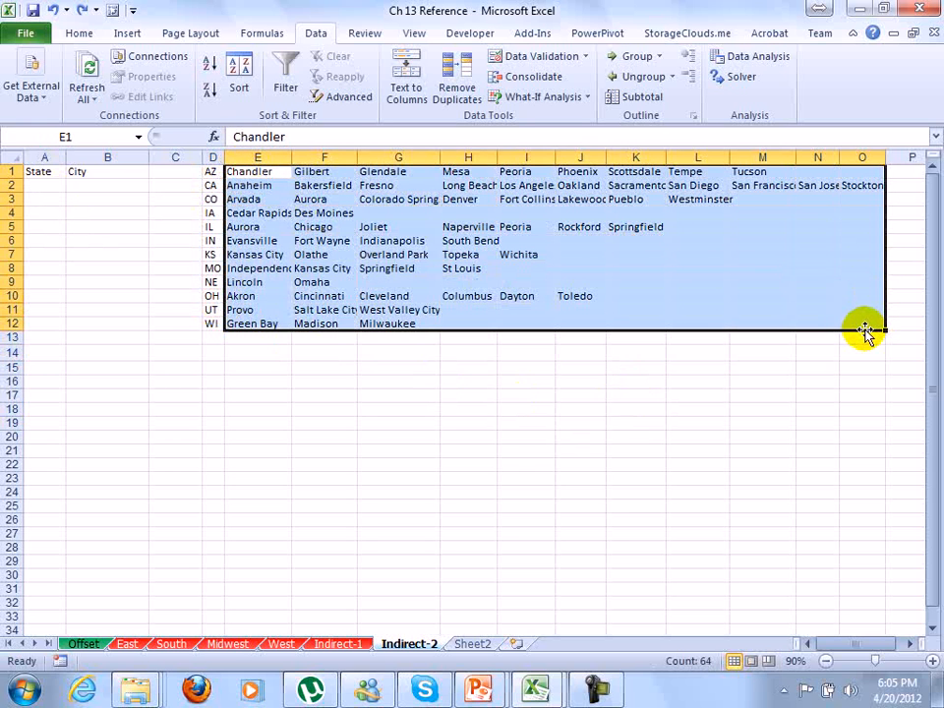
{"action": "key", "text": "F5"}
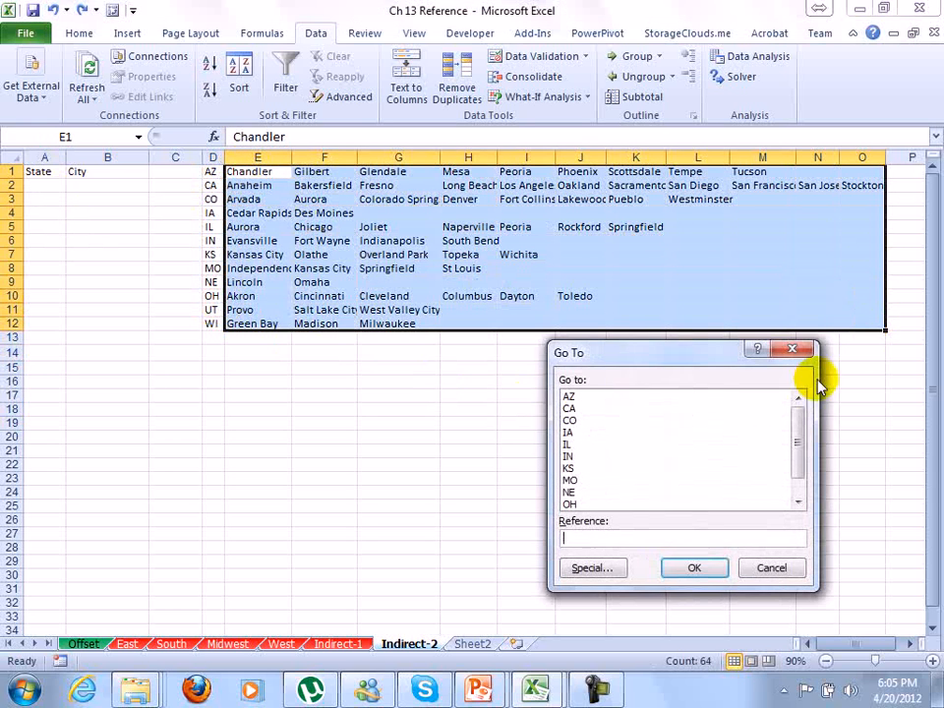
{"action": "left_click", "coordinate": [594, 568]}
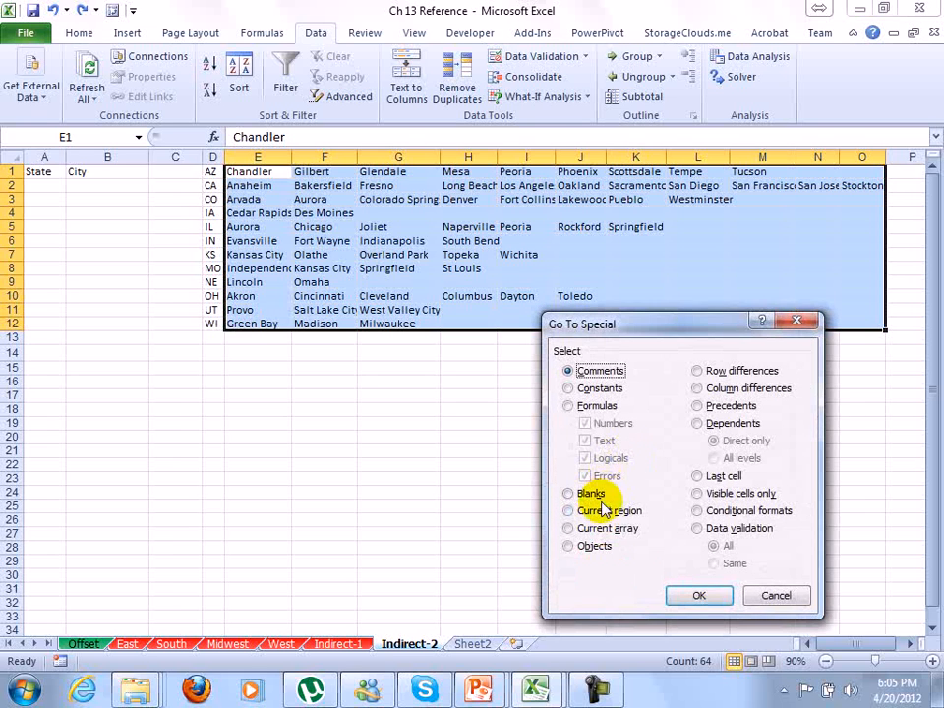
{"action": "left_click", "coordinate": [602, 494]}
{"action": "left_click", "coordinate": [679, 596]}
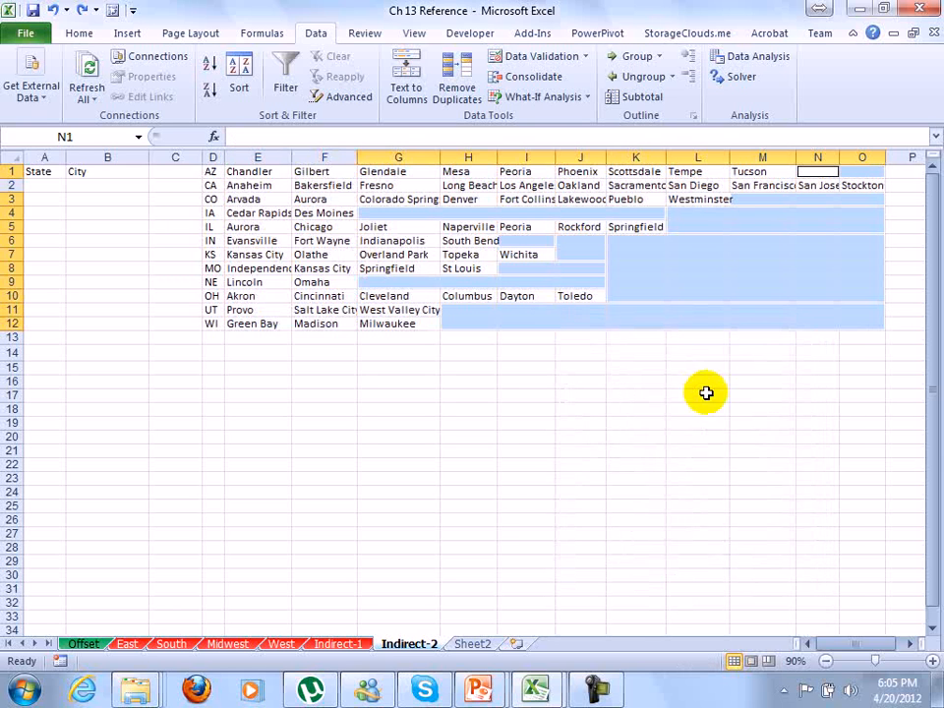
{"action": "right_click", "coordinate": [749, 238]}
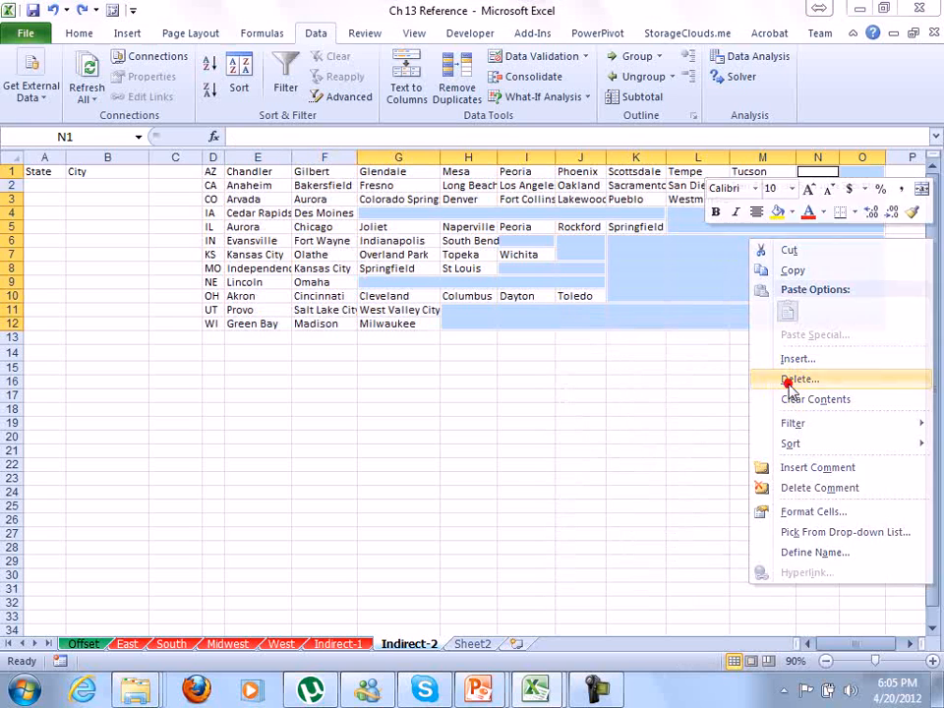
{"action": "left_click", "coordinate": [782, 379]}
{"action": "left_click", "coordinate": [728, 348]}
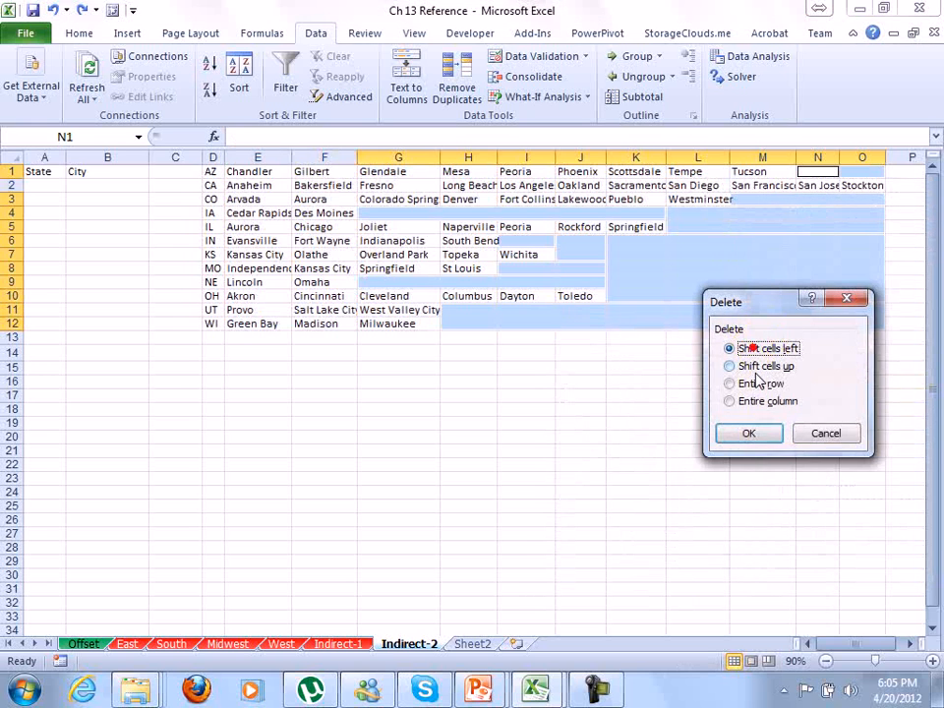
{"action": "left_click", "coordinate": [753, 435]}
Step: Choose WI as the state in A2 and check the dependent city list in B2 for blank entries
{"action": "left_click", "coordinate": [117, 255]}
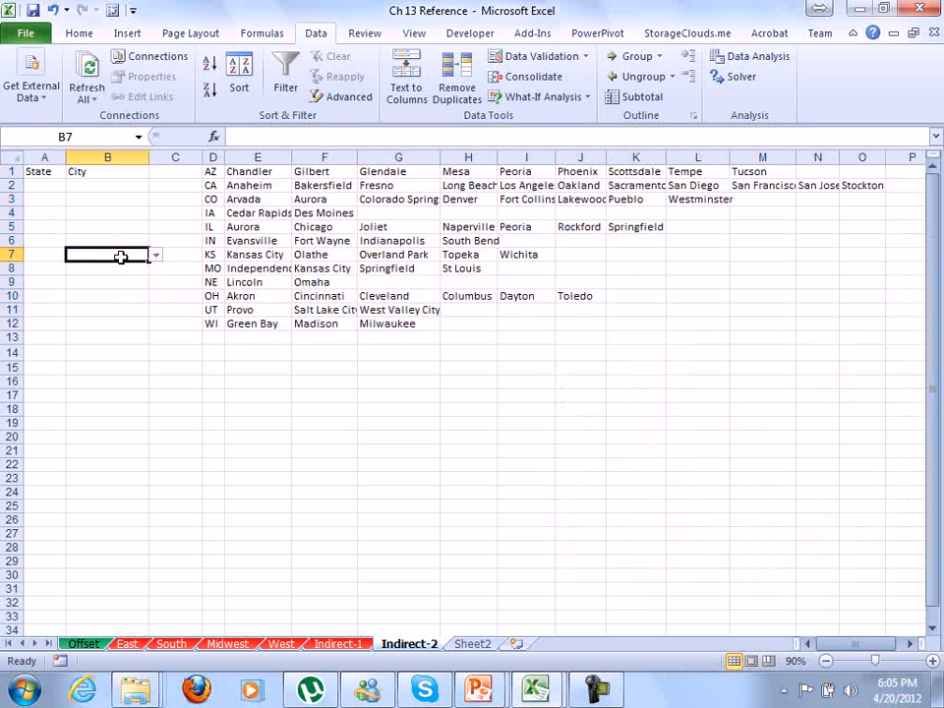
{"action": "left_click", "coordinate": [51, 186]}
{"action": "left_click", "coordinate": [73, 186]}
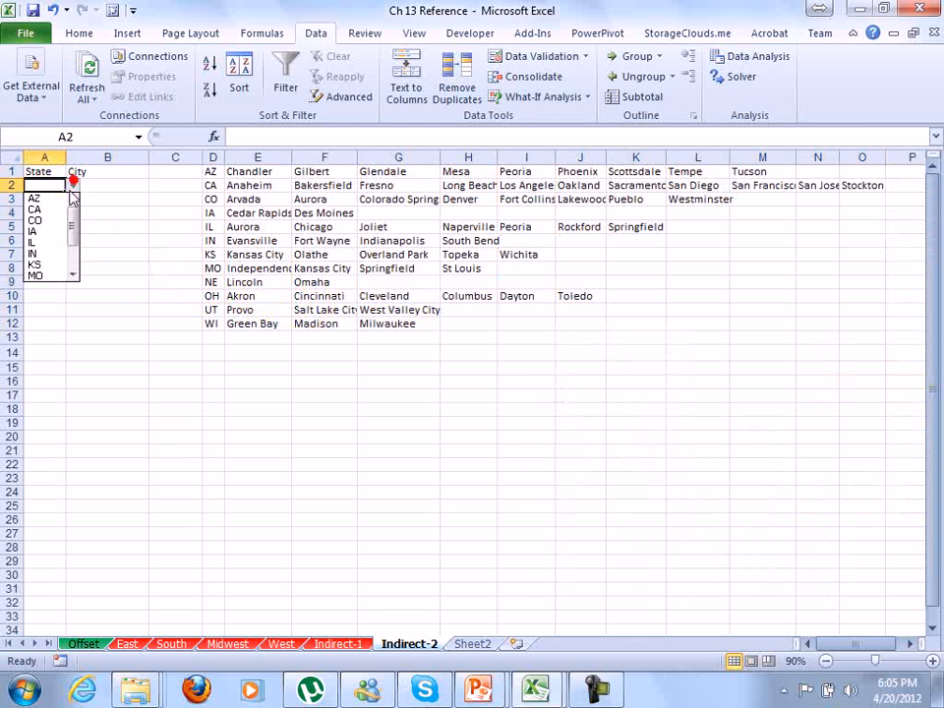
{"action": "scroll", "coordinate": [63, 220], "scroll_direction": "down", "scroll_amount": 3}
{"action": "left_click", "coordinate": [49, 275]}
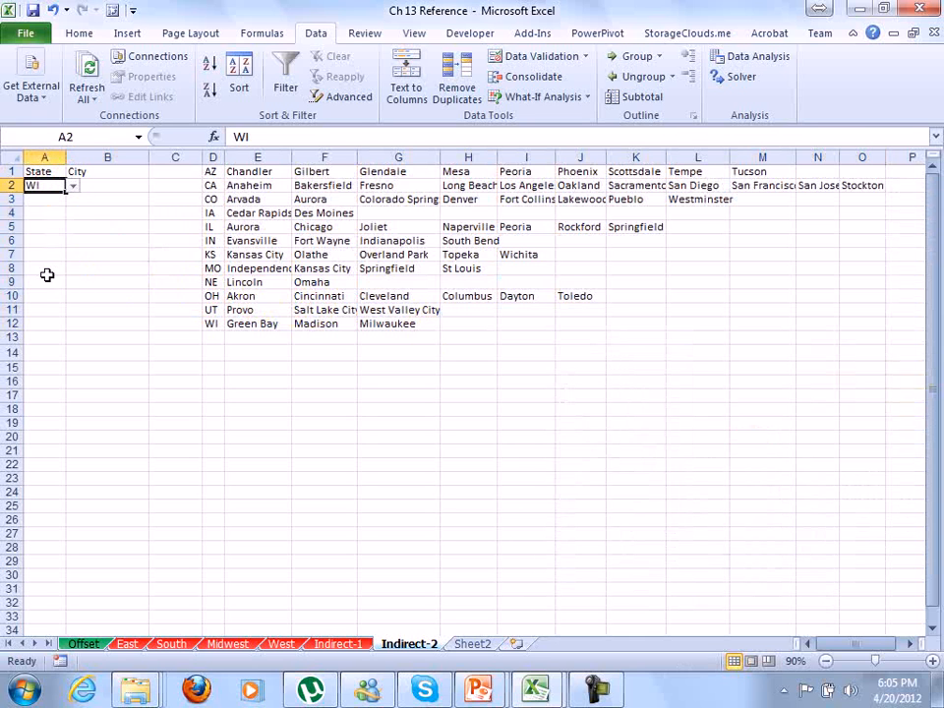
{"action": "left_click", "coordinate": [116, 186]}
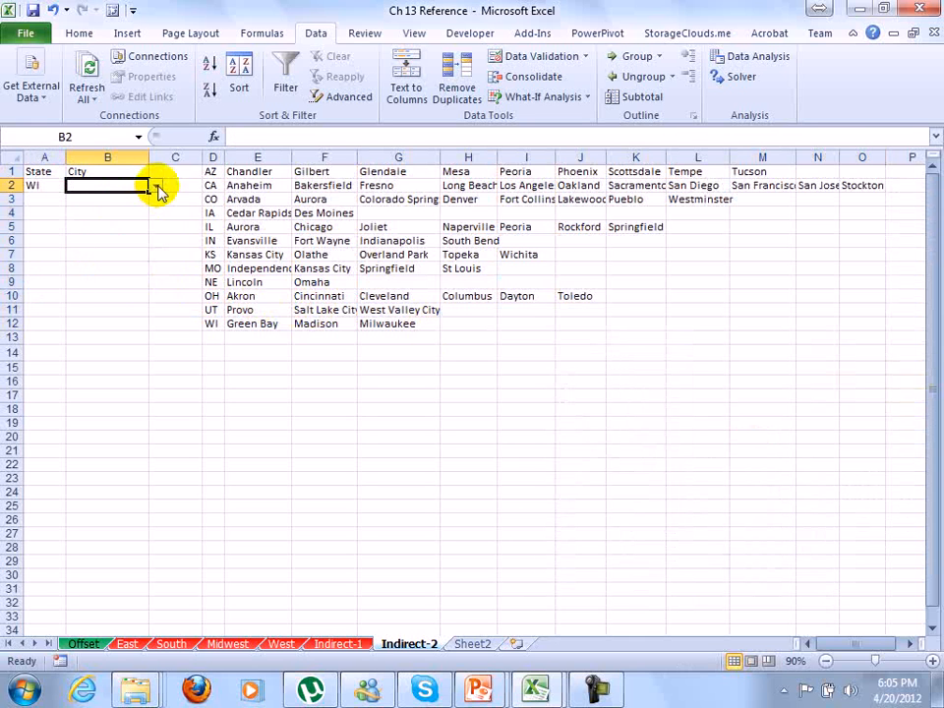
{"action": "left_click", "coordinate": [156, 186]}
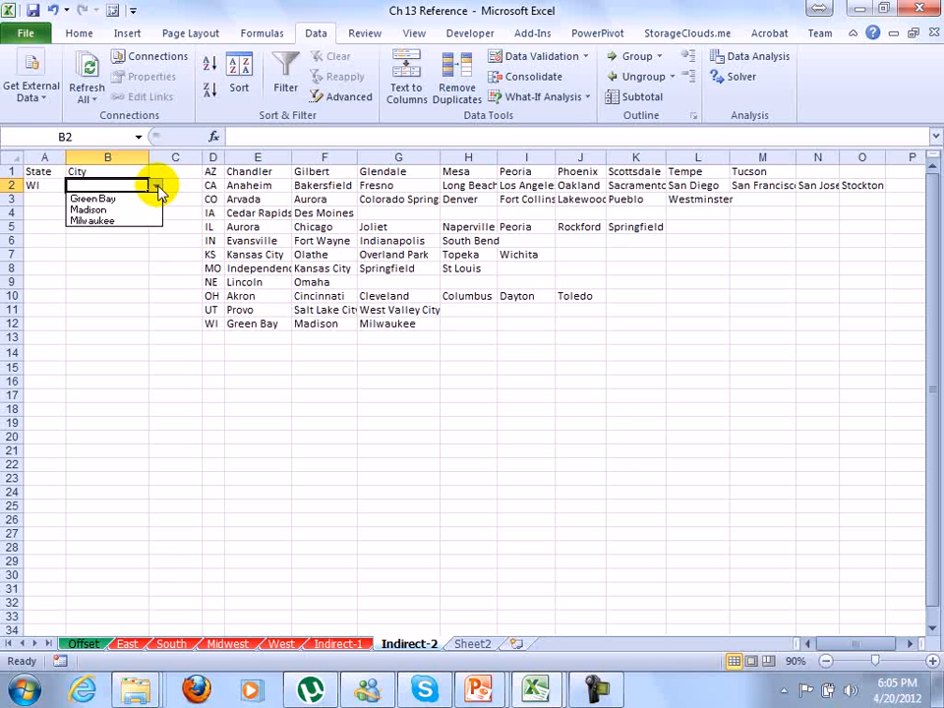